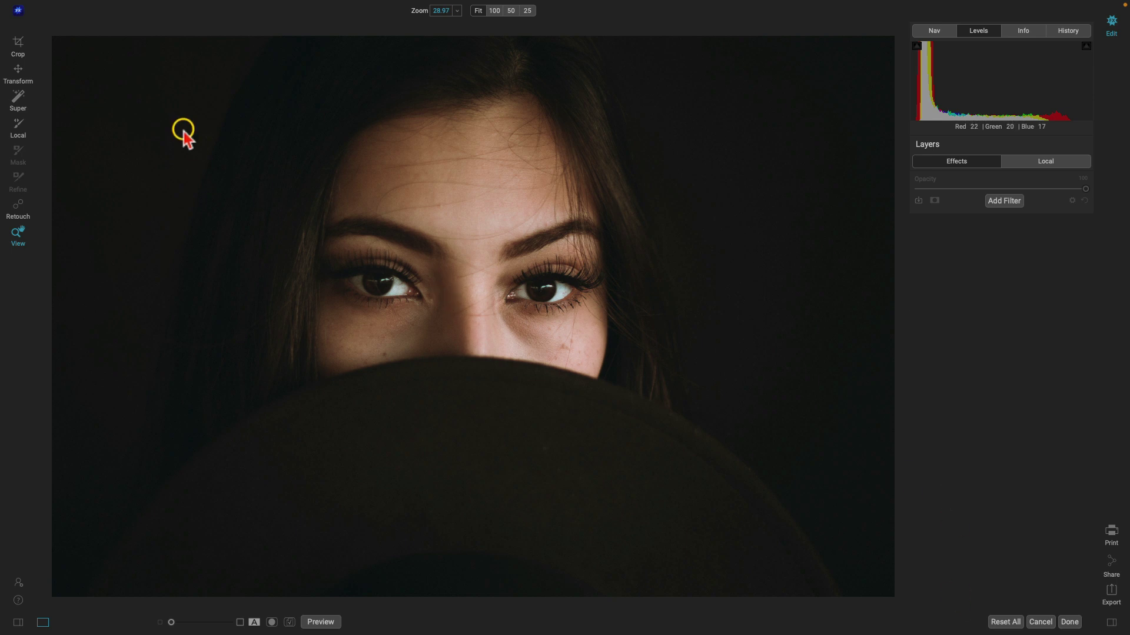
Open the Extras Manager for the current photo session.
mouse_move(83, 7)
click(117, 7)
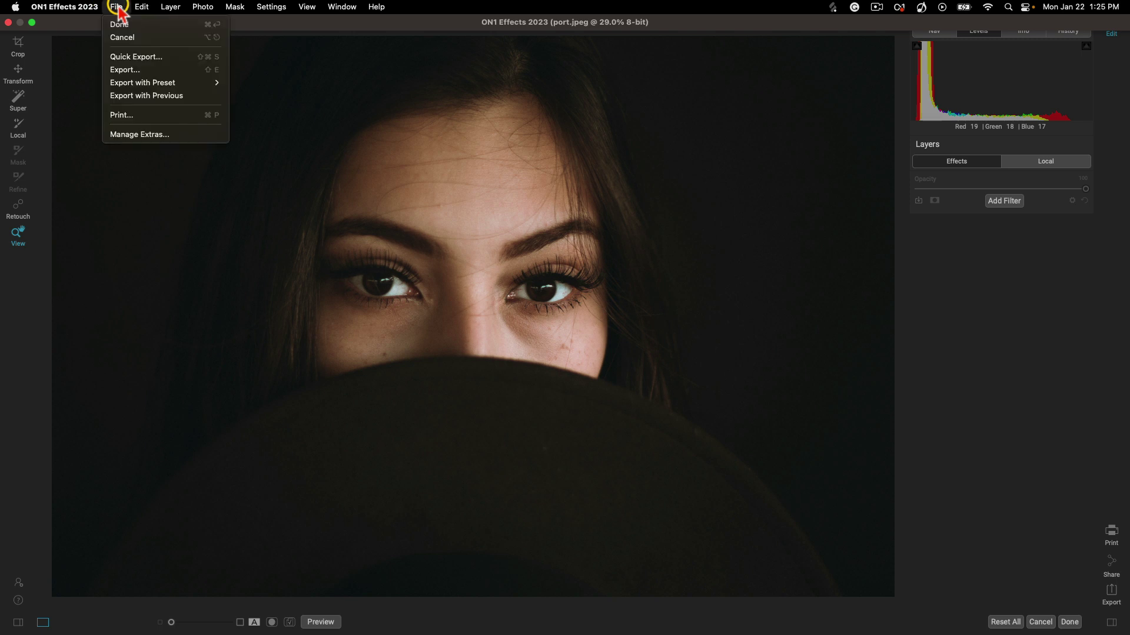
click(151, 135)
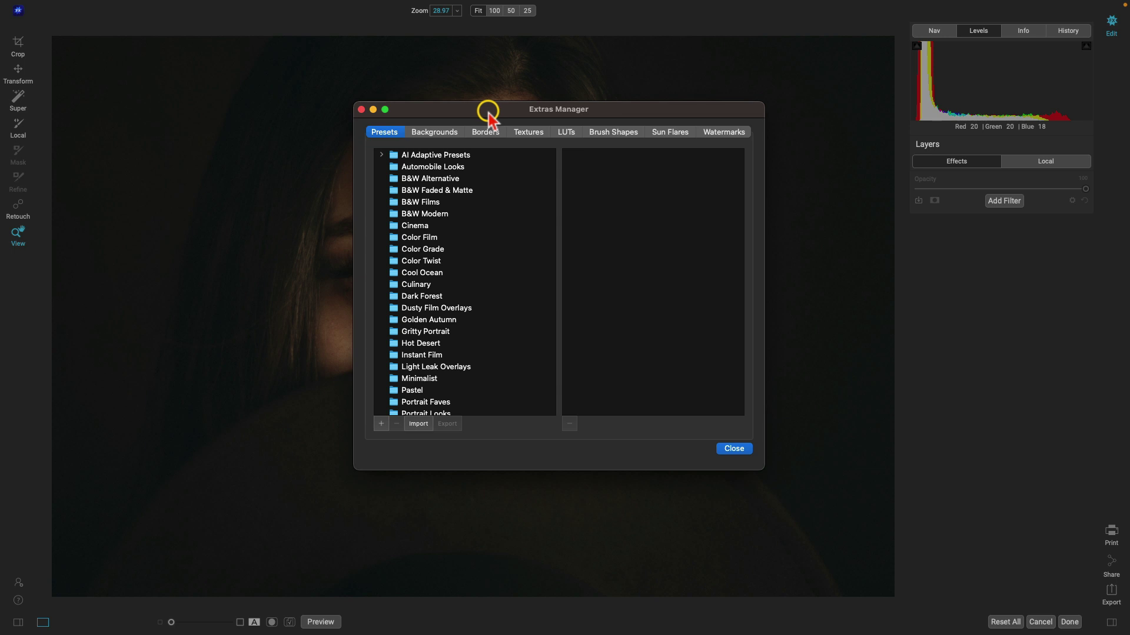
Look through the Extras Manager categories, including Presets, Backgrounds, Borders, LUTs, Brush Shapes, Sun Flares and Watermarks, ending on Textures.
click(436, 133)
click(490, 135)
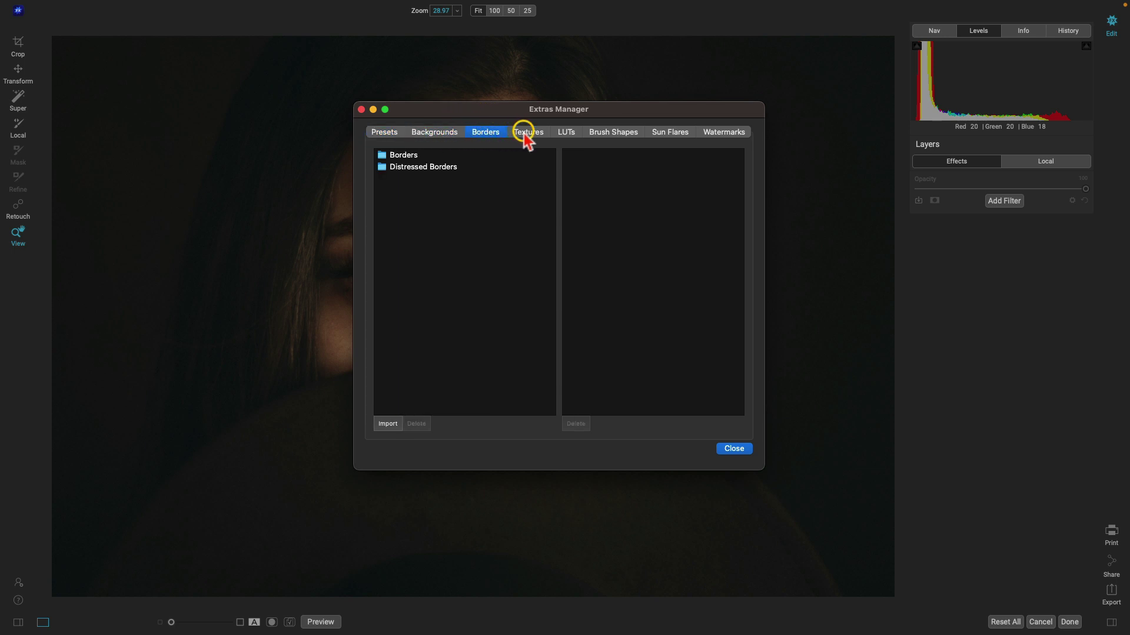
click(529, 136)
click(567, 136)
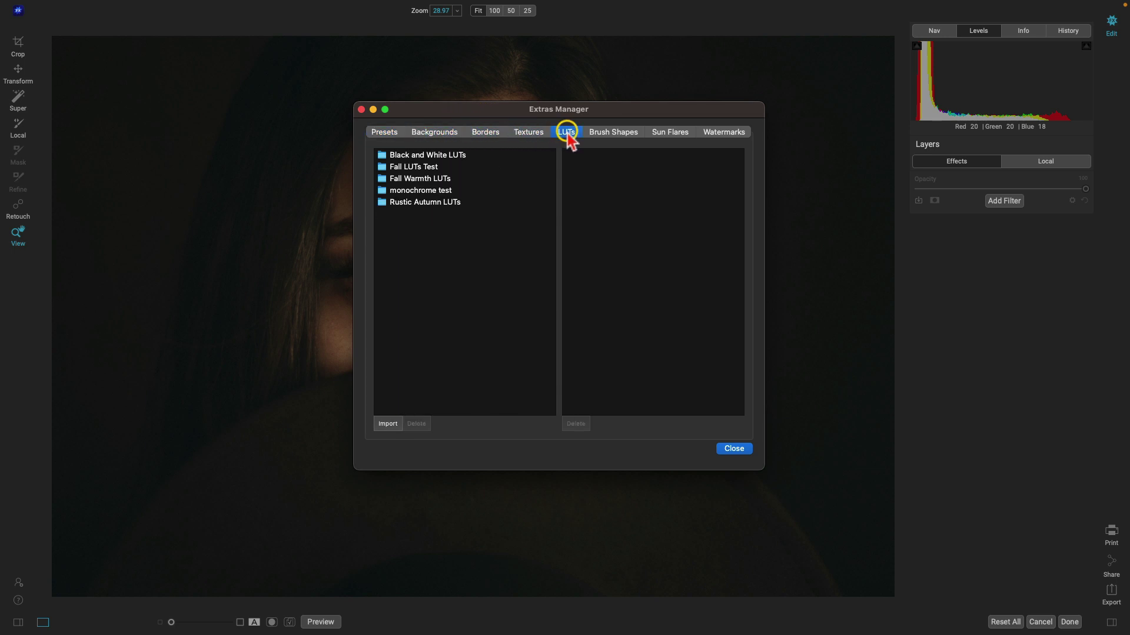
click(621, 137)
click(683, 137)
click(726, 137)
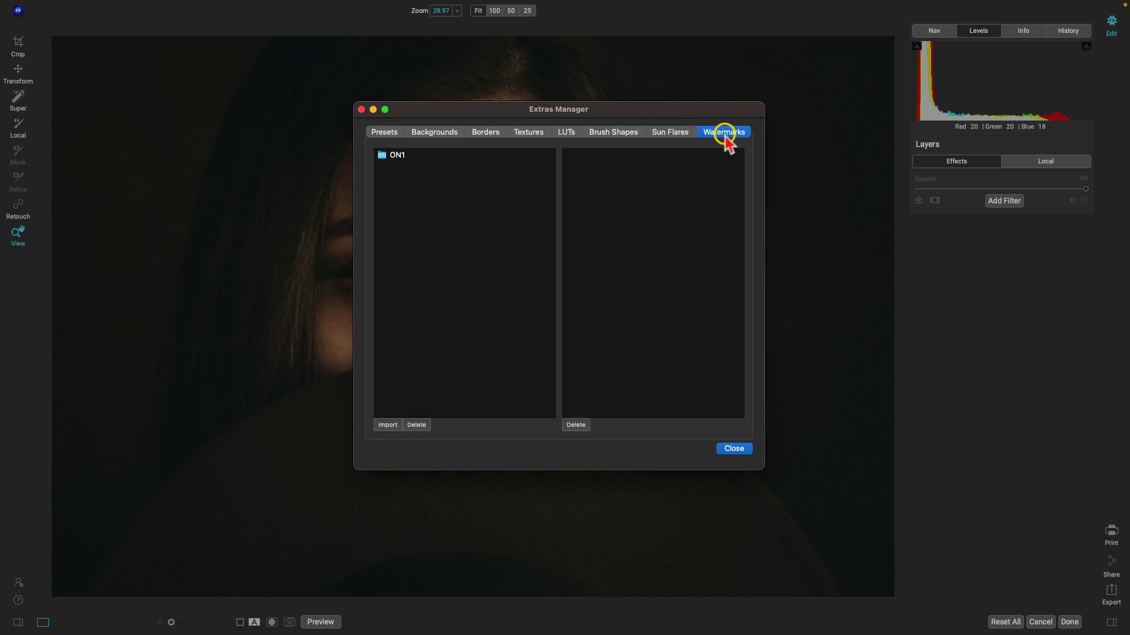
click(391, 137)
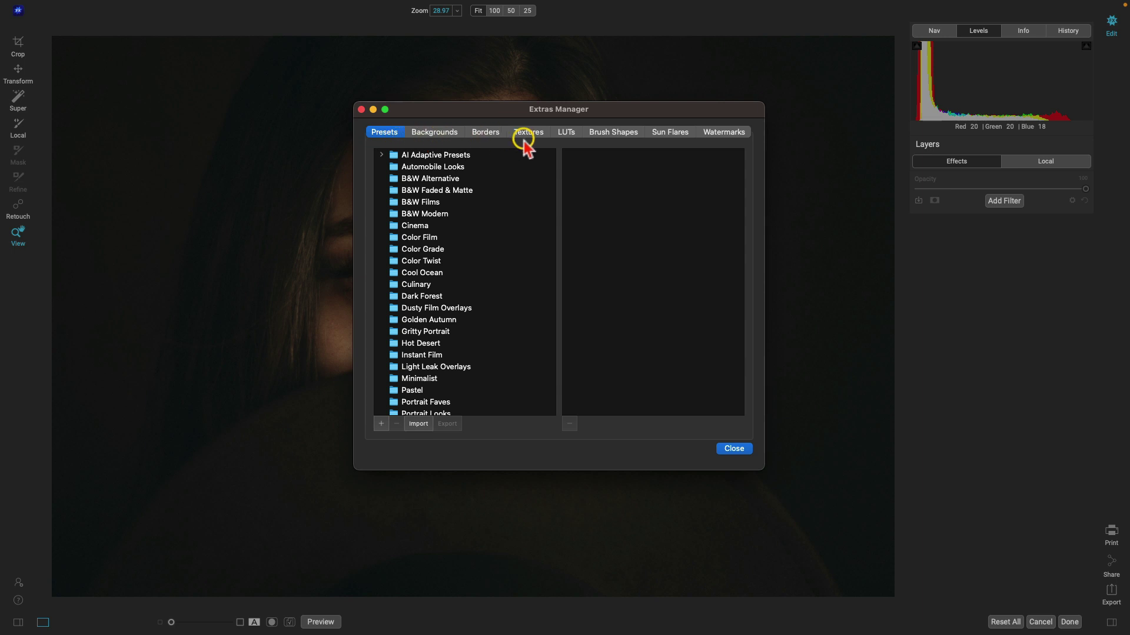
click(447, 136)
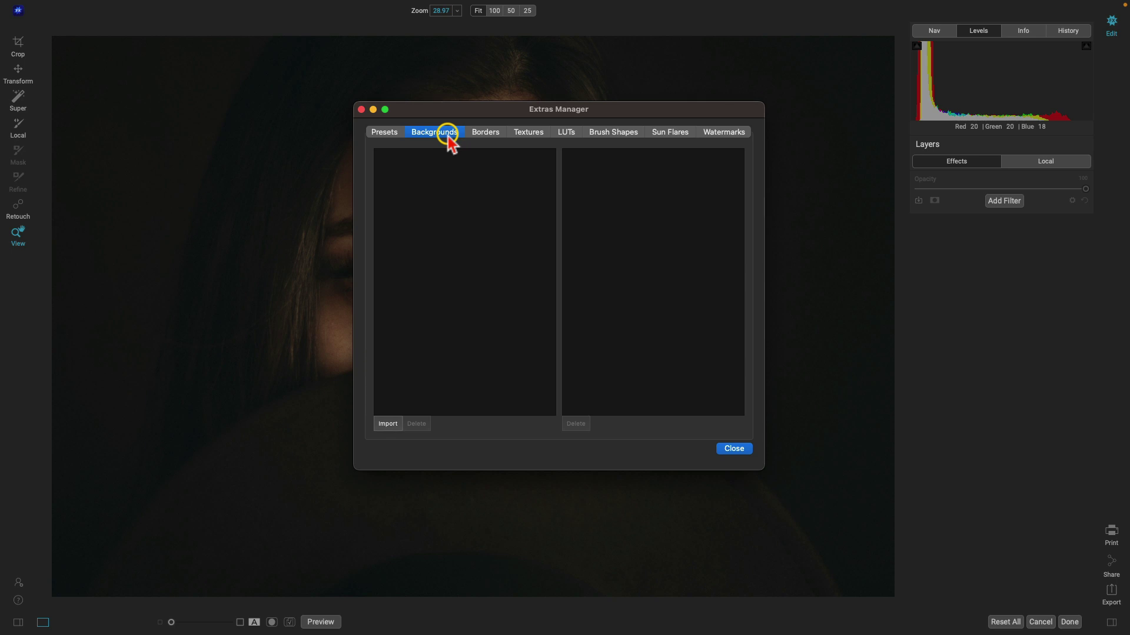
click(502, 135)
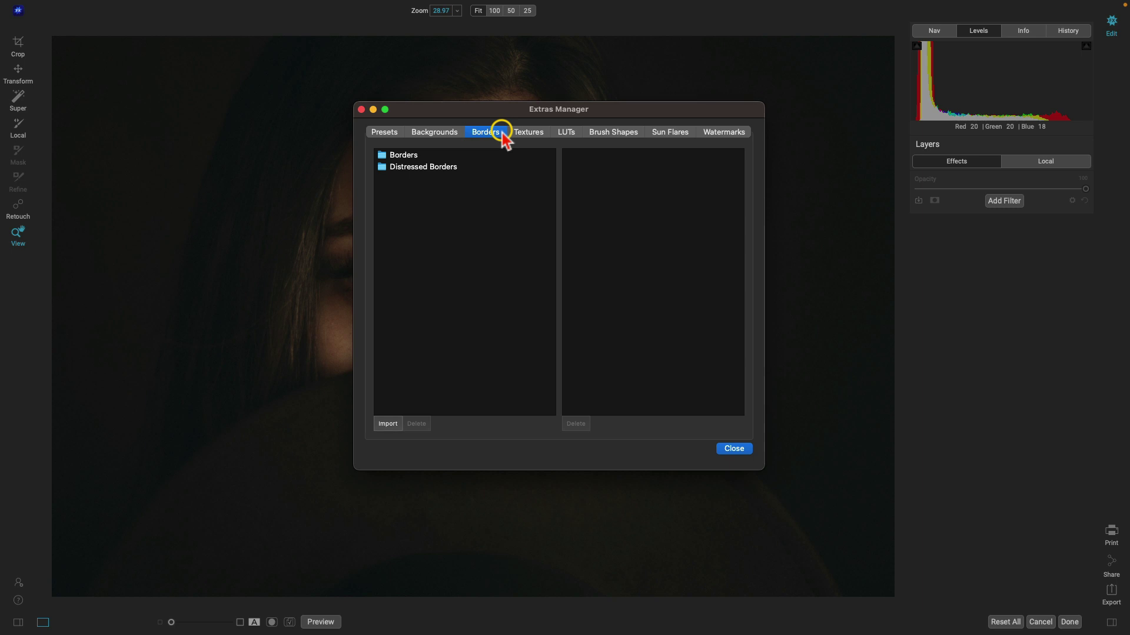
click(546, 133)
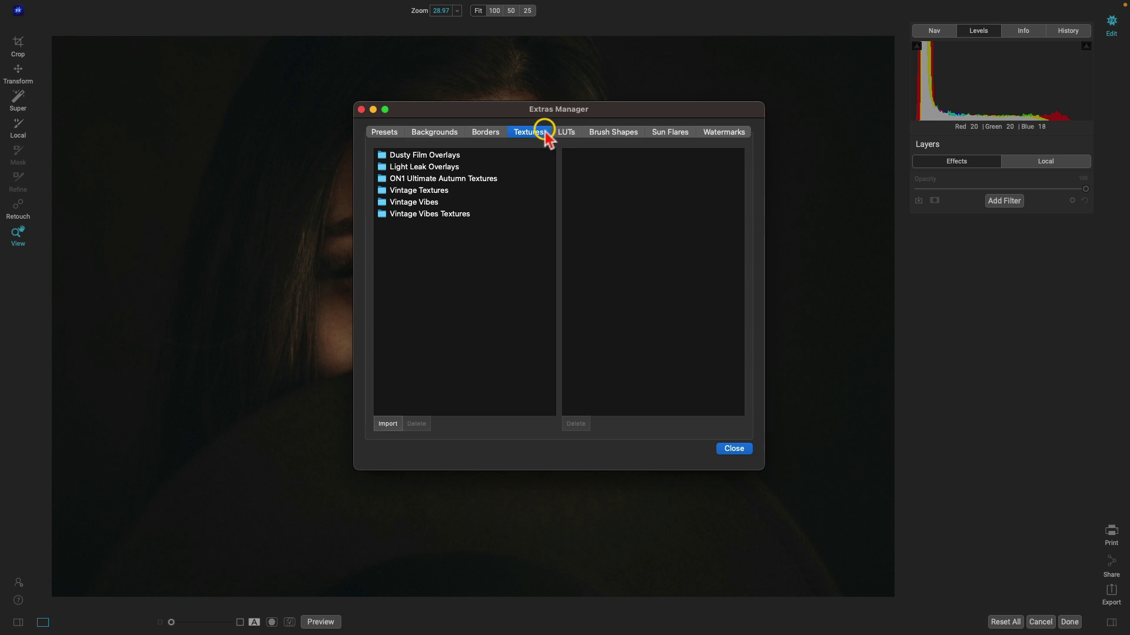
click(577, 135)
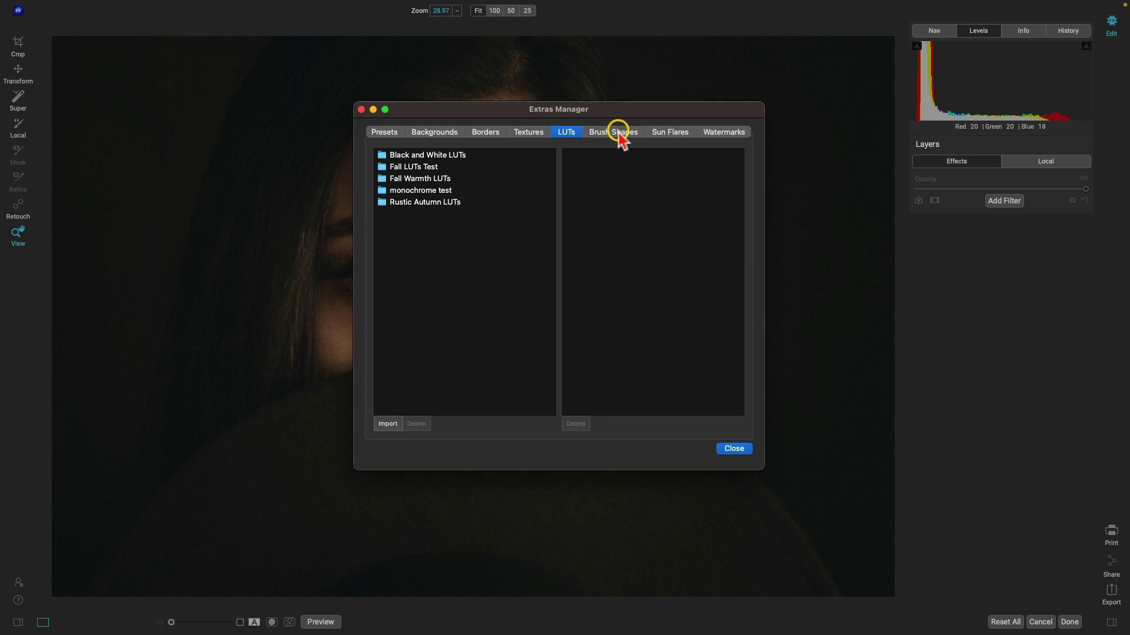
click(639, 137)
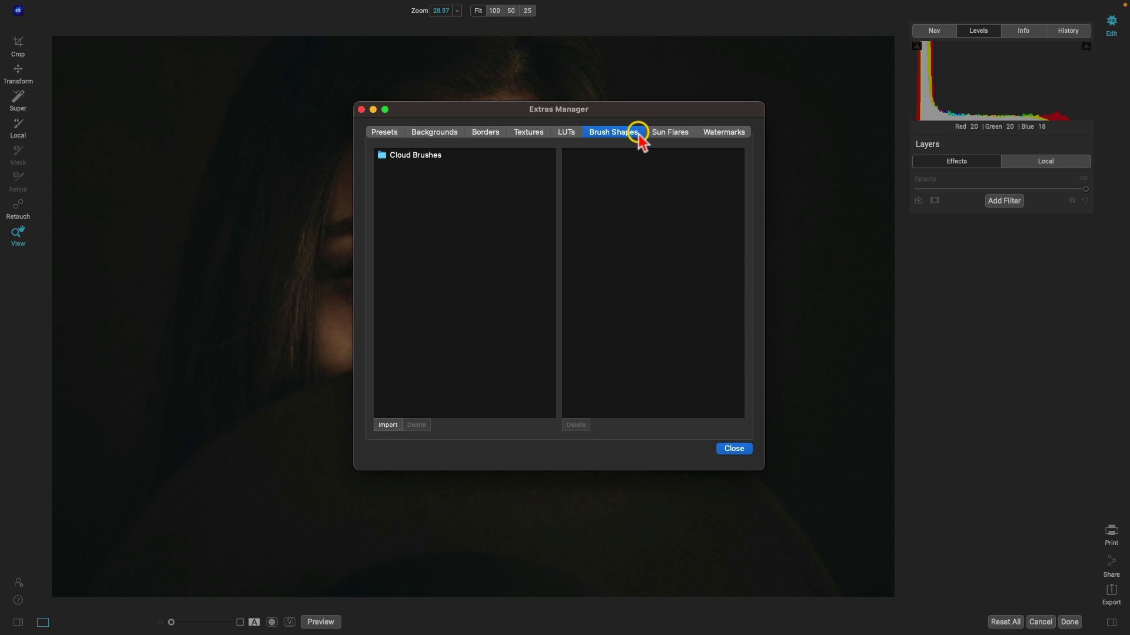
click(692, 136)
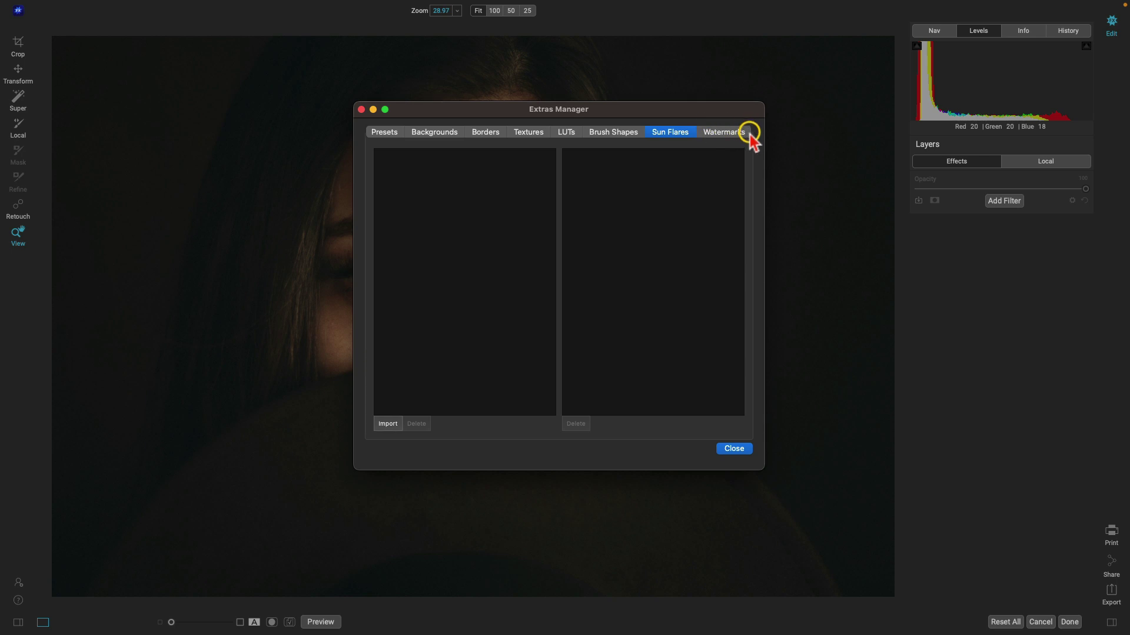
click(748, 134)
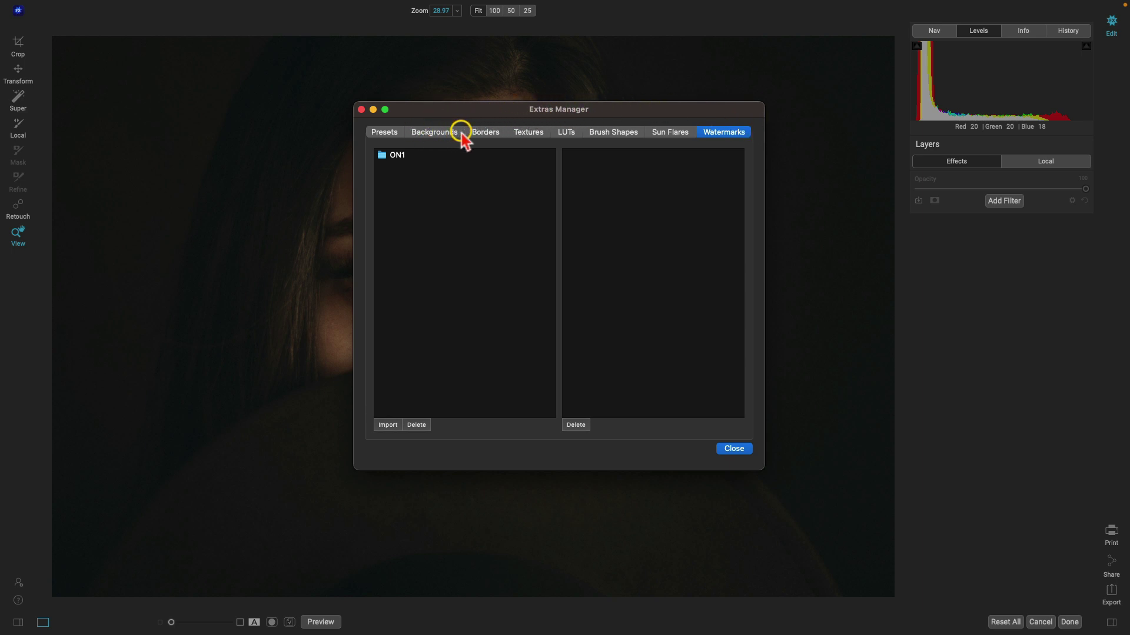
click(531, 133)
click(393, 425)
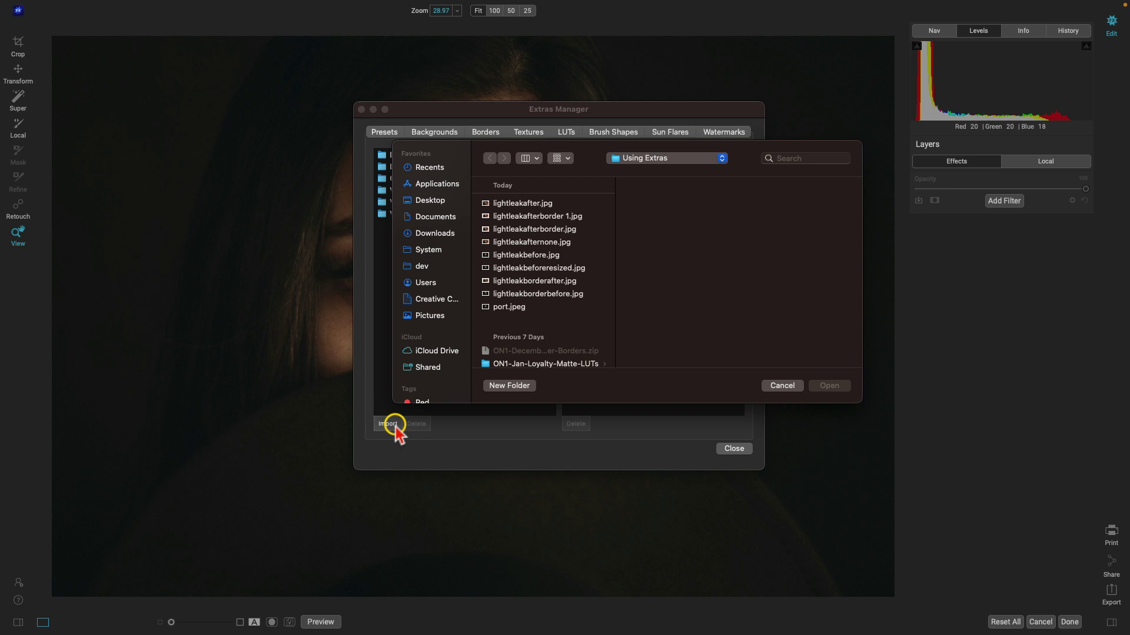
scroll(555, 303, down, 5)
scroll(554, 302, down, 3)
click(572, 319)
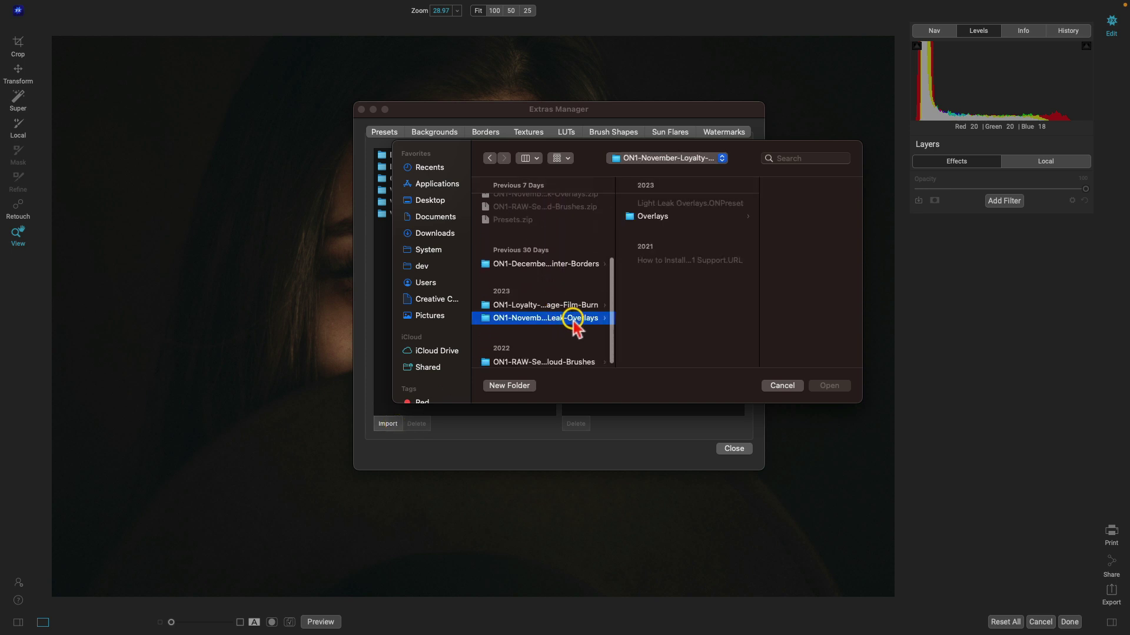
click(711, 217)
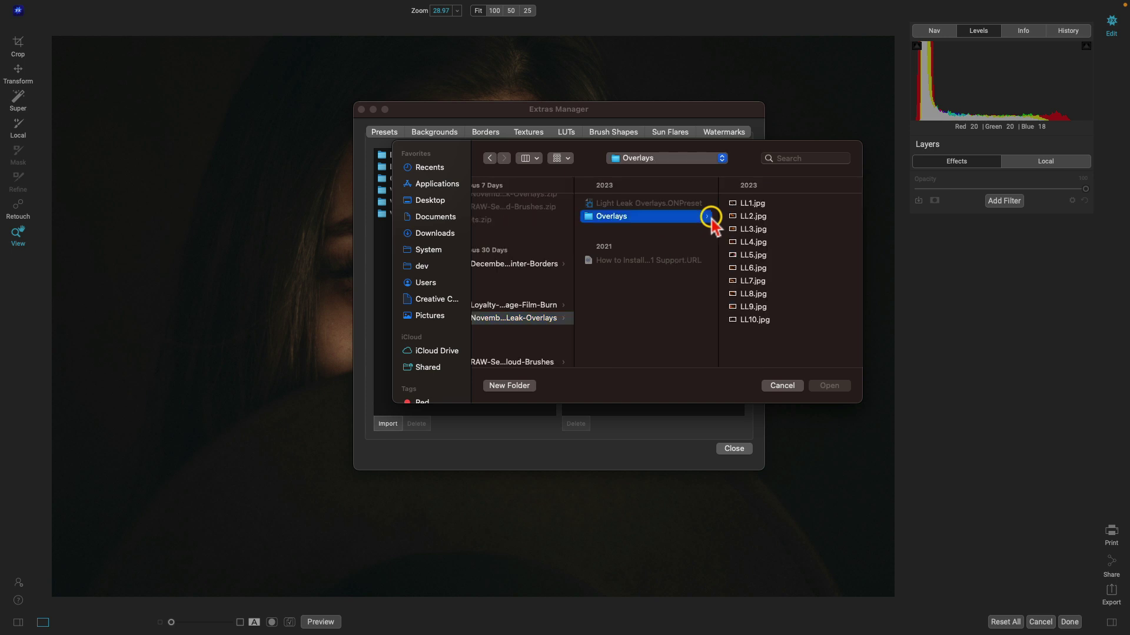
click(748, 204)
shift+click(635, 320)
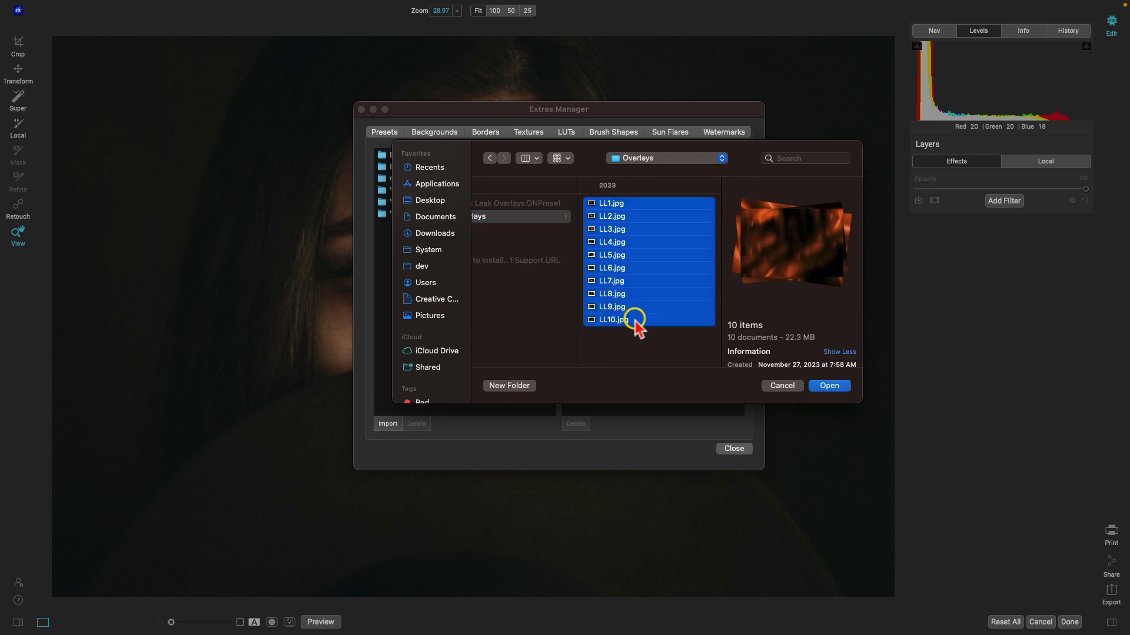
click(833, 386)
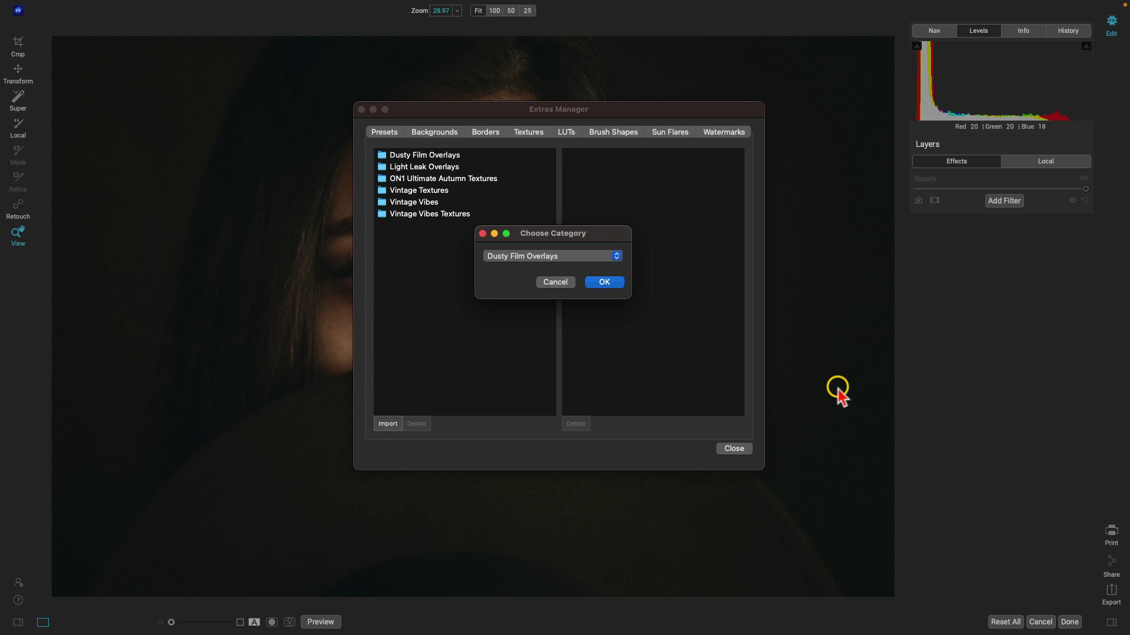
click(585, 256)
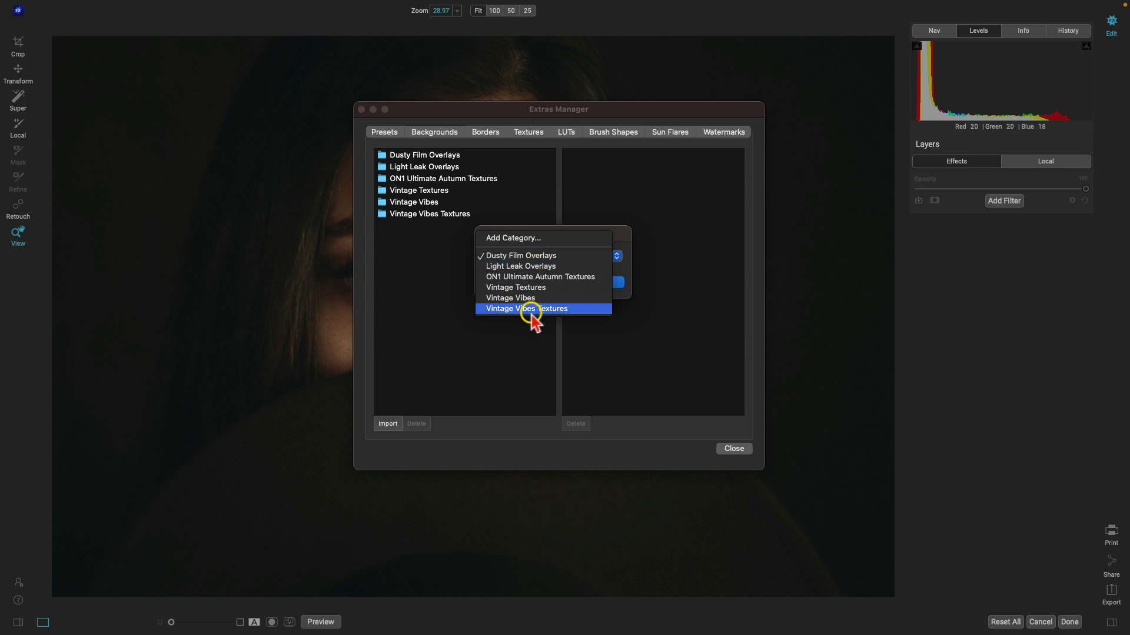
click(621, 236)
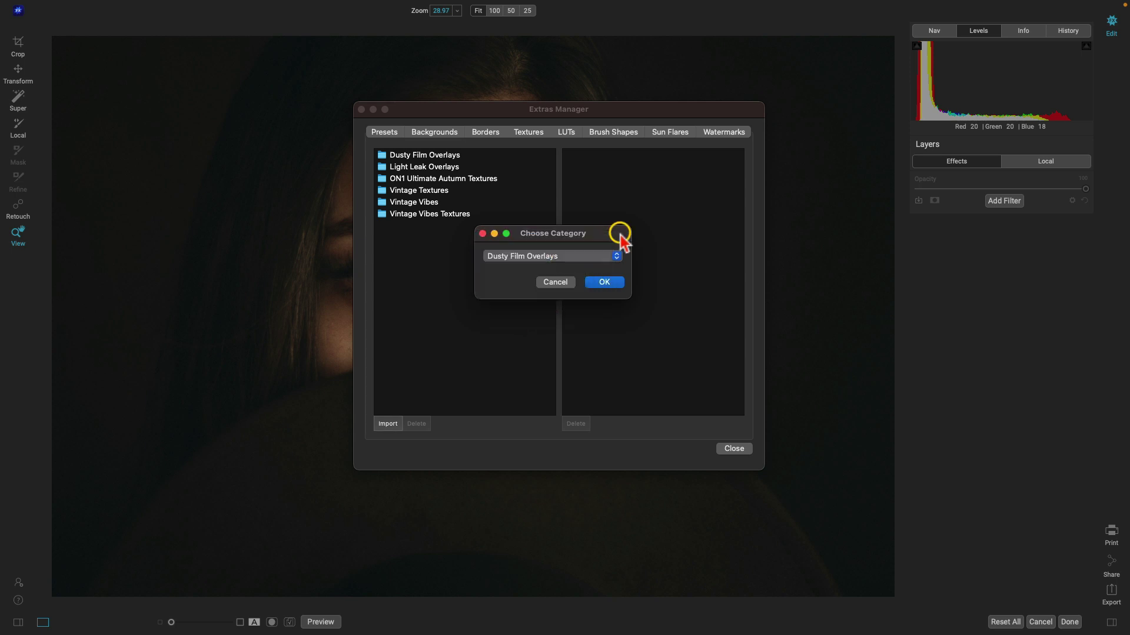
click(555, 282)
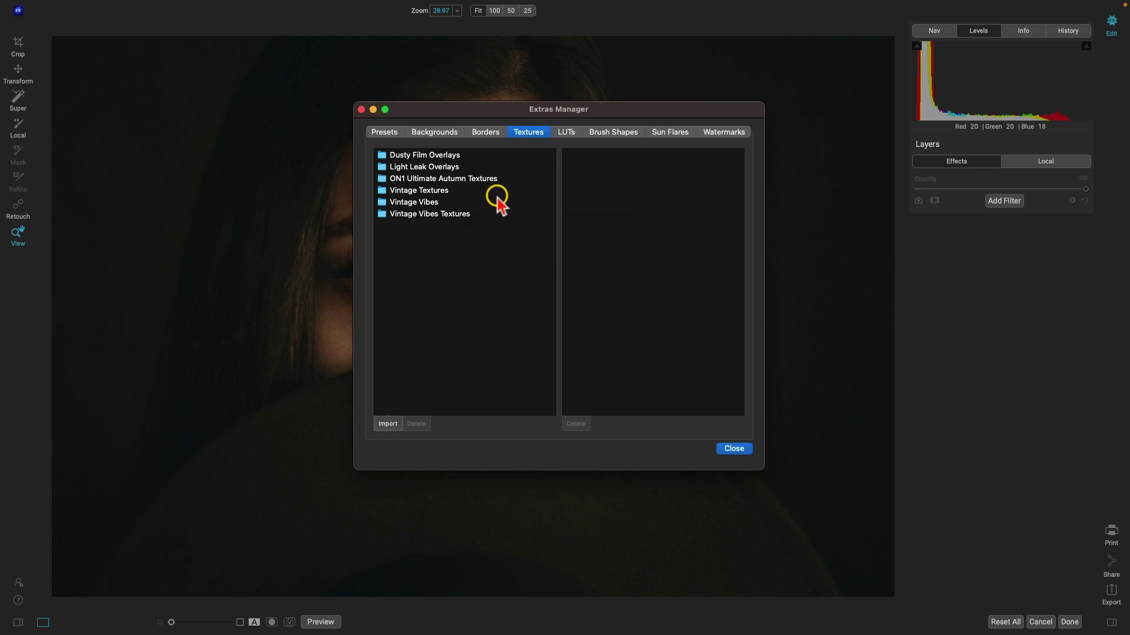
Look through the textures stored in the Light Leak Overlays category.
click(445, 167)
scroll(621, 203, down, 3)
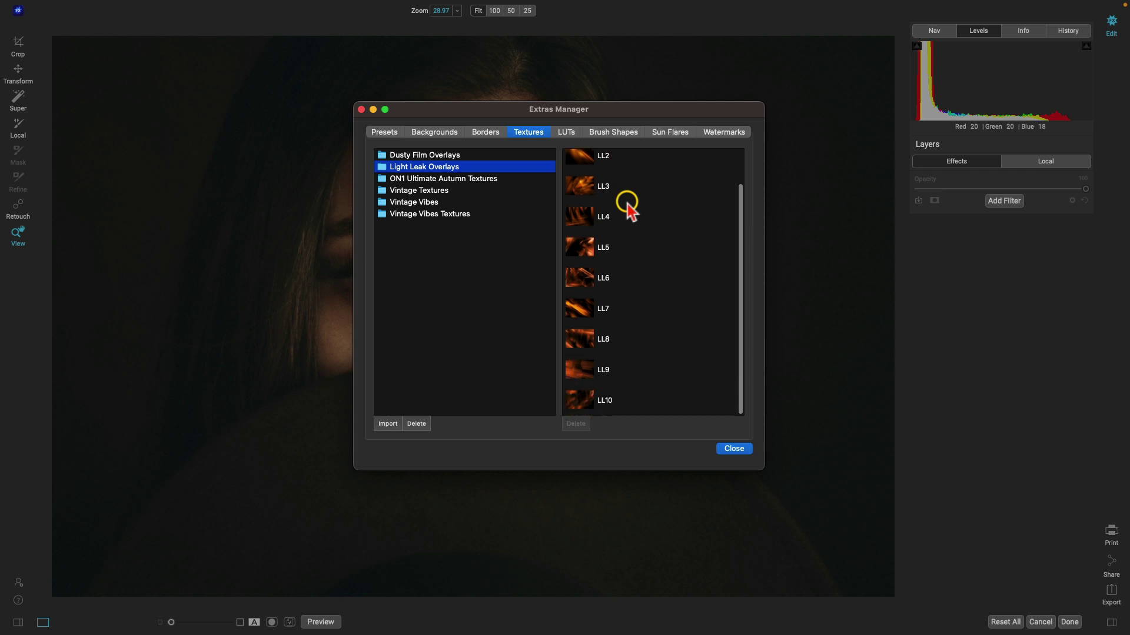
scroll(594, 235, up, 2)
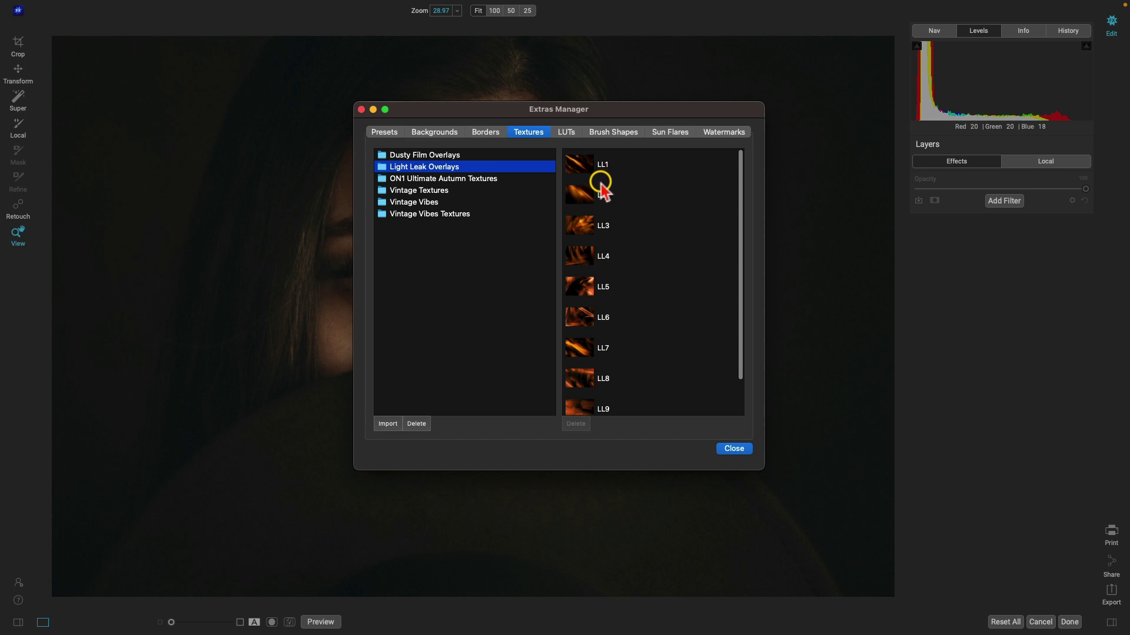
scroll(590, 287, down, 1)
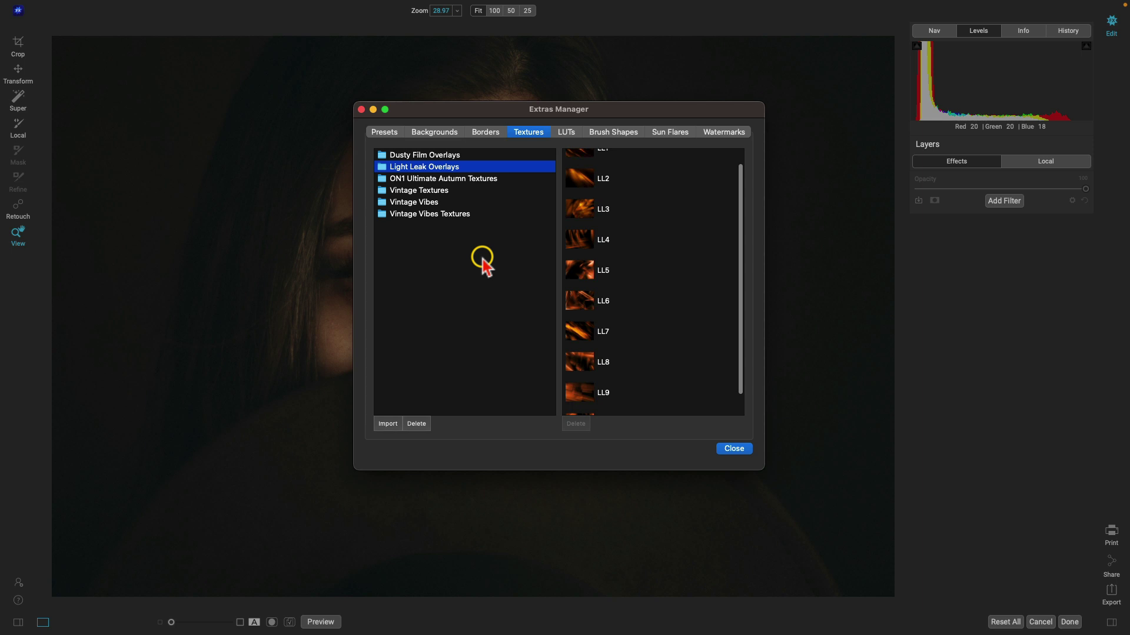
Start an import for Borders and browse to the ON1 December winter borders folder inside Using Extras.
click(485, 131)
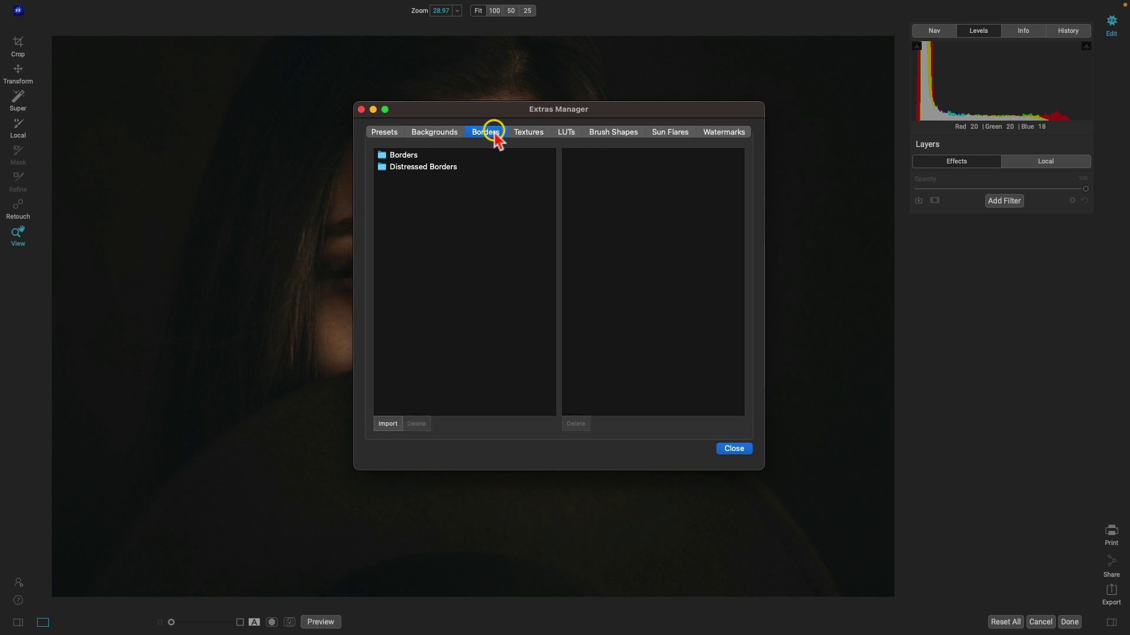
click(387, 424)
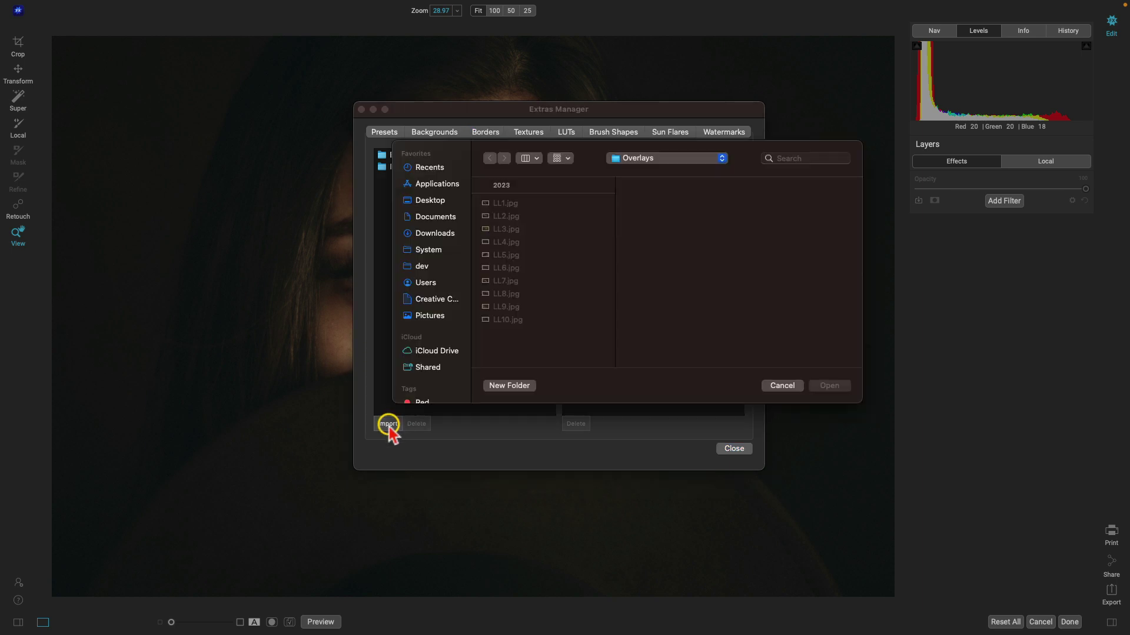
click(630, 158)
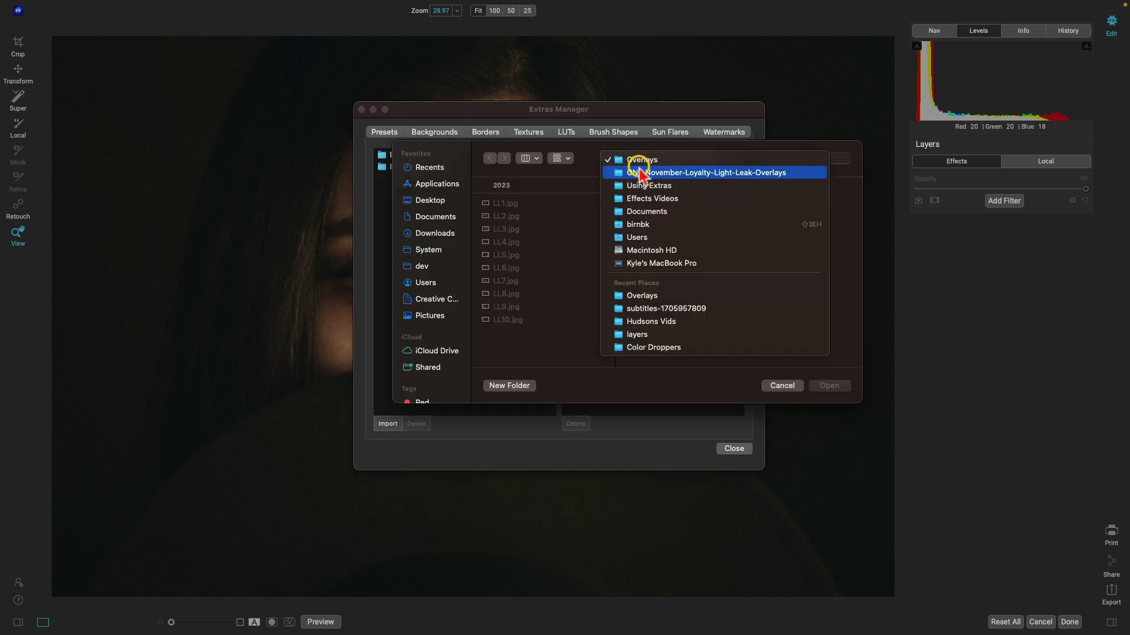
click(646, 185)
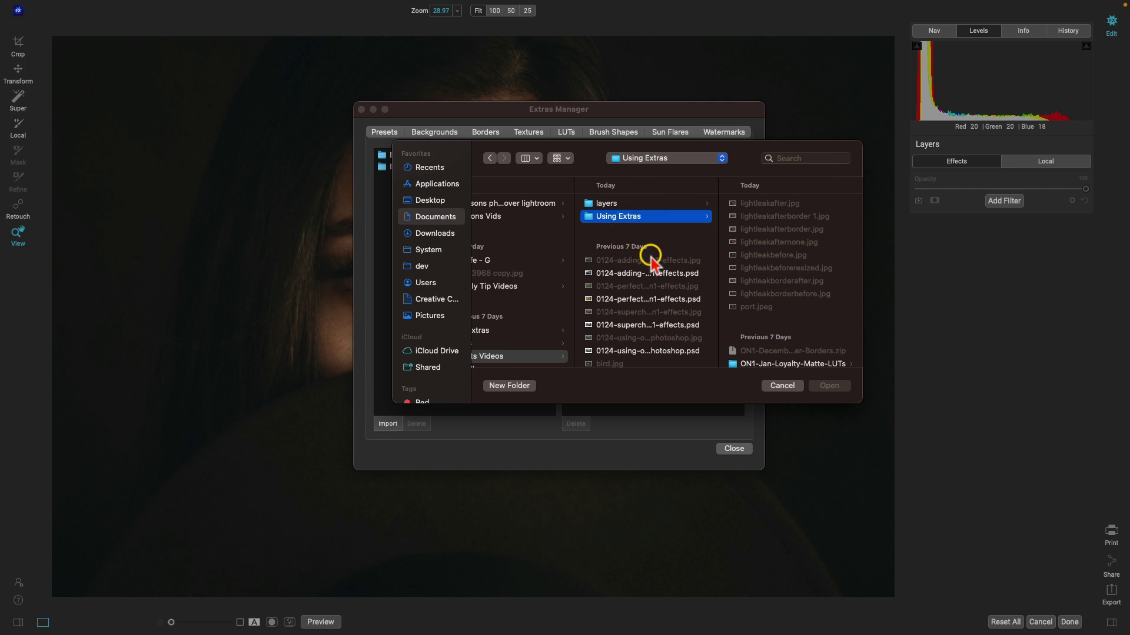
scroll(686, 282, down, 5)
scroll(688, 274, down, 8)
scroll(688, 276, up, 5)
scroll(663, 314, up, 5)
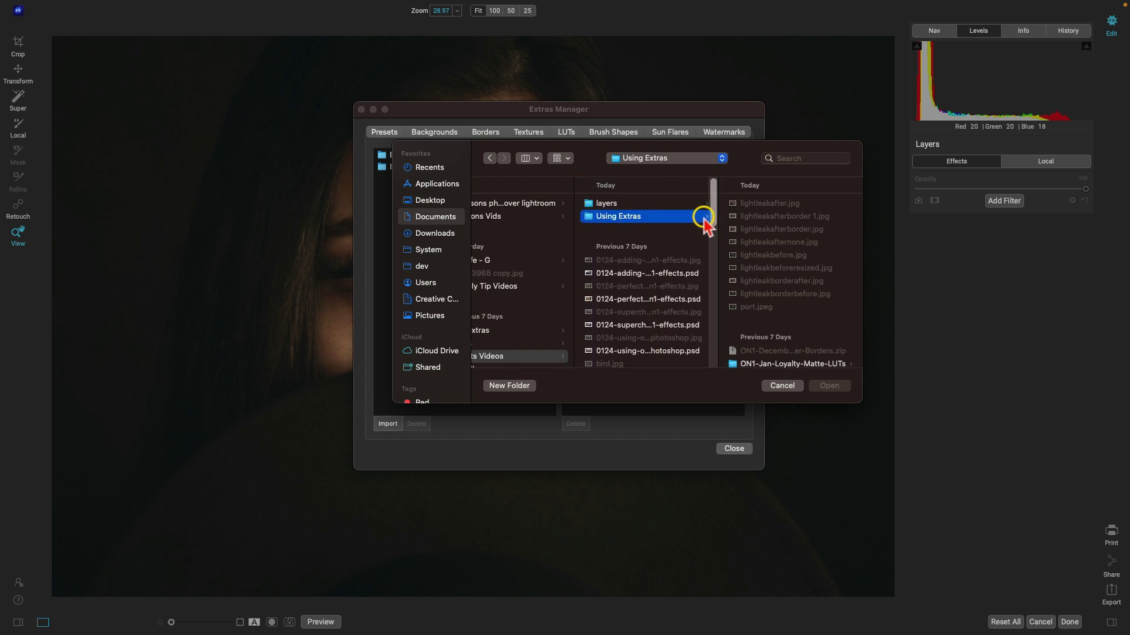
scroll(775, 247, down, 6)
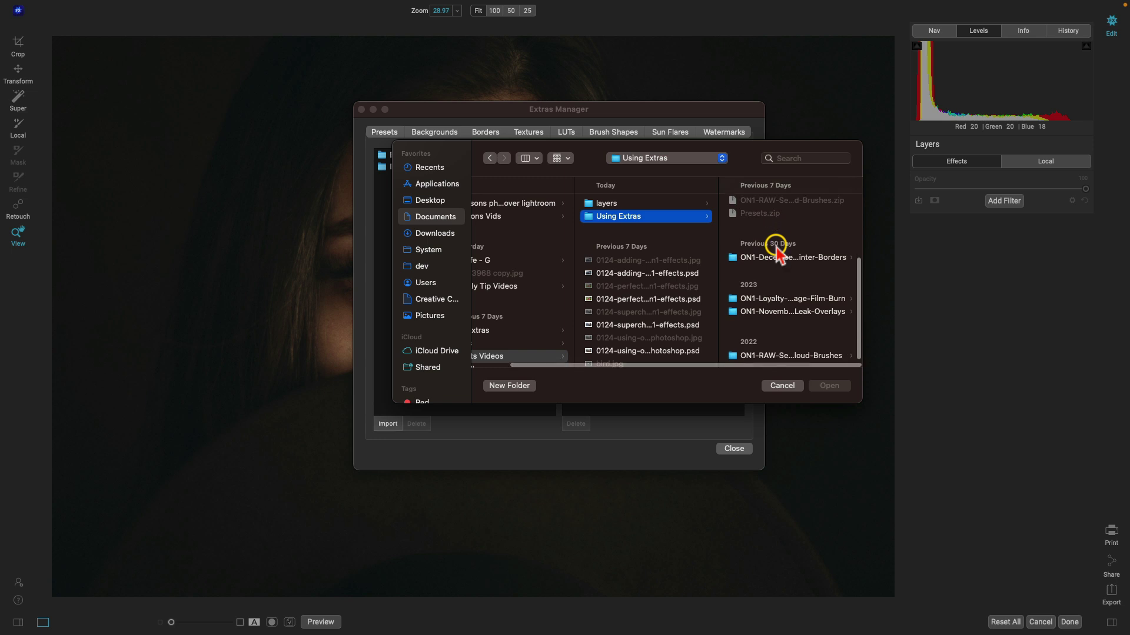
click(785, 257)
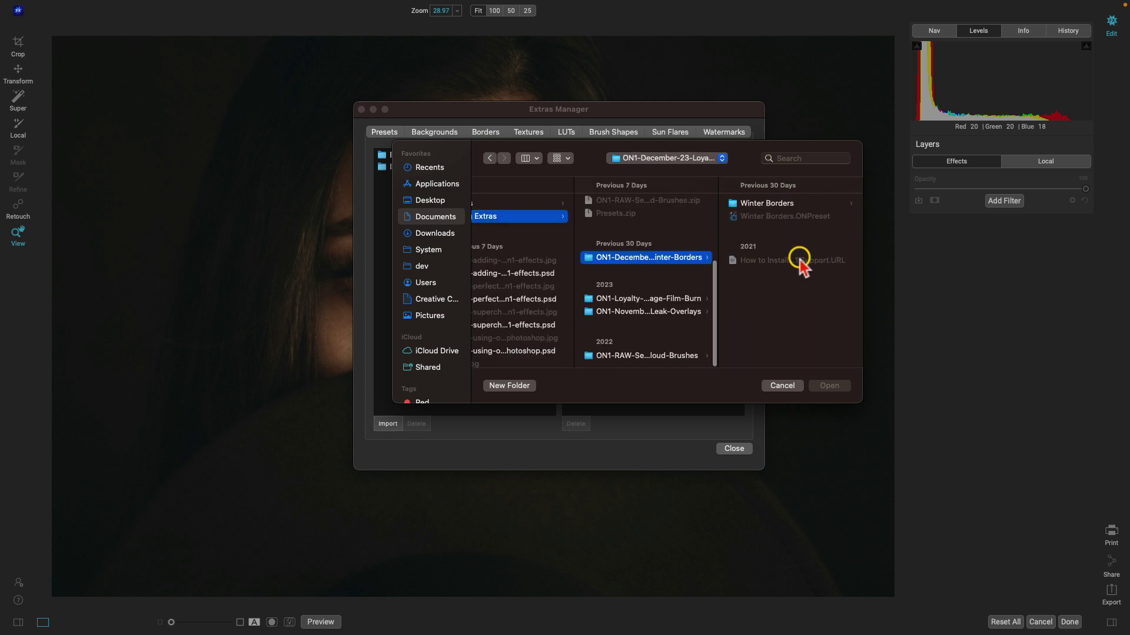
Choose all ten border files, WB1.png through WB10.png, from the Winter Borders folder and open them for import.
click(780, 205)
click(750, 205)
shift+click(624, 321)
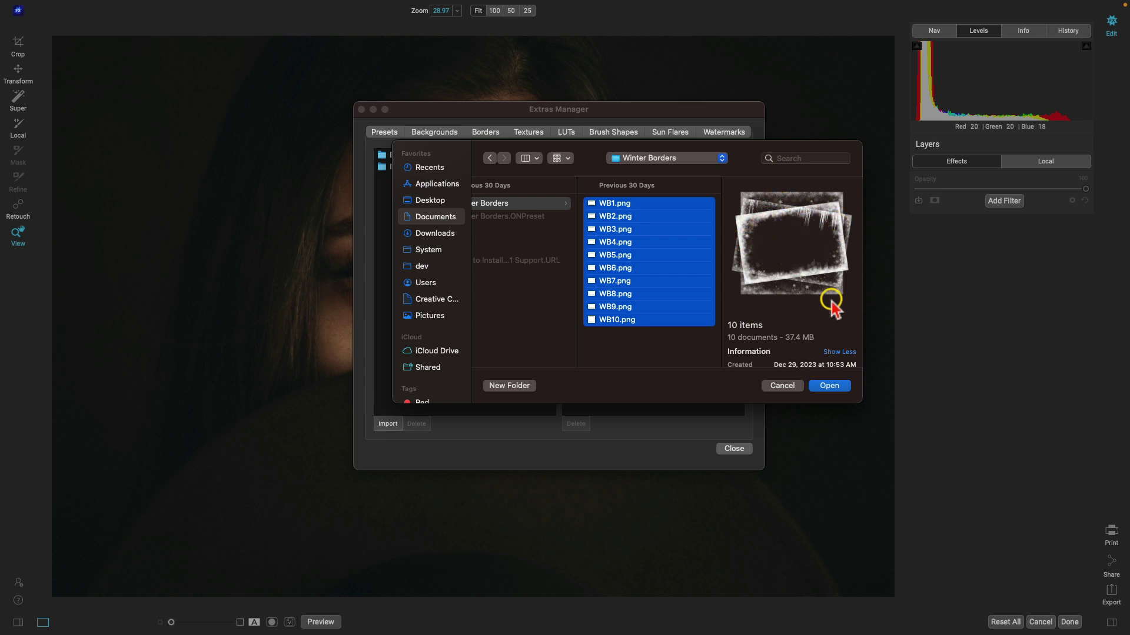
click(830, 386)
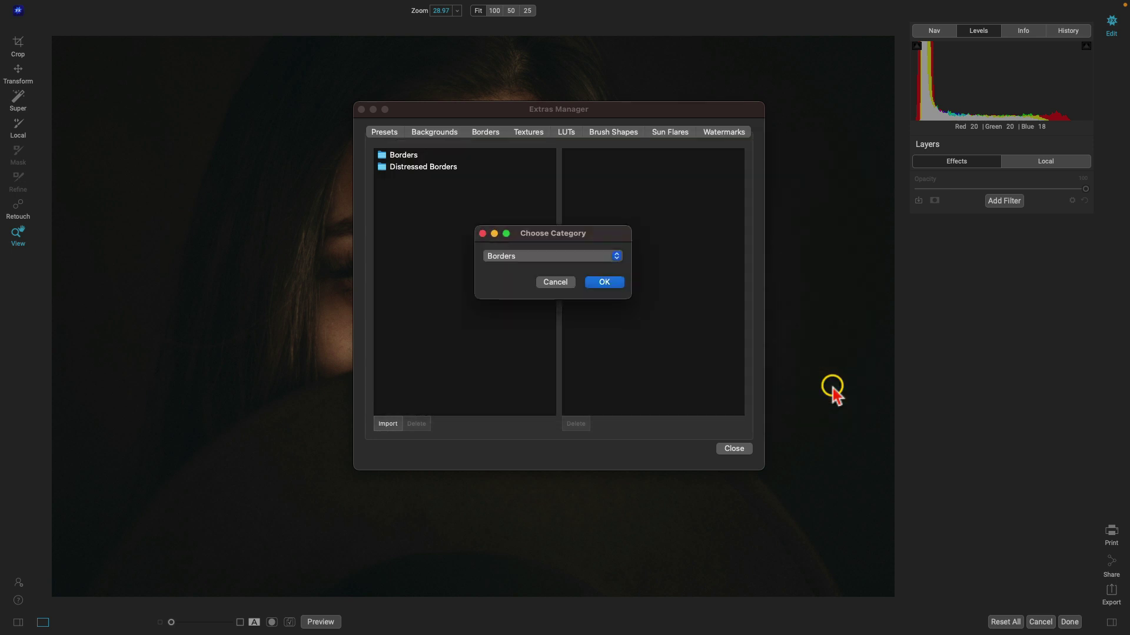
Import the chosen border files into a new category named Winter Borders and close the Extras Manager.
click(614, 255)
click(589, 238)
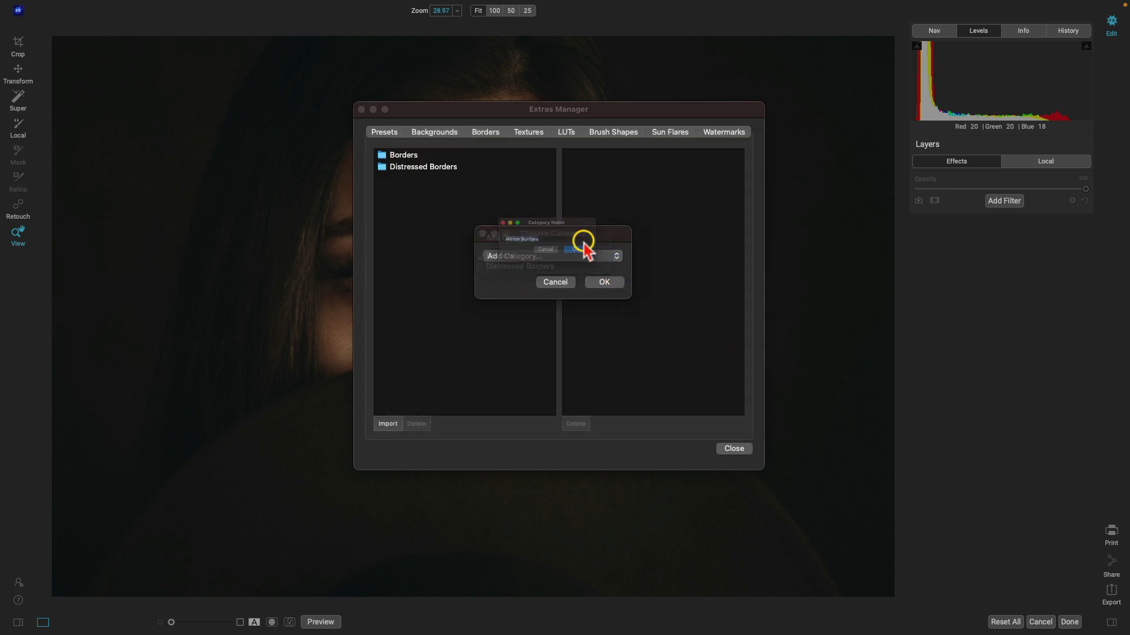
text(Winter Borders)
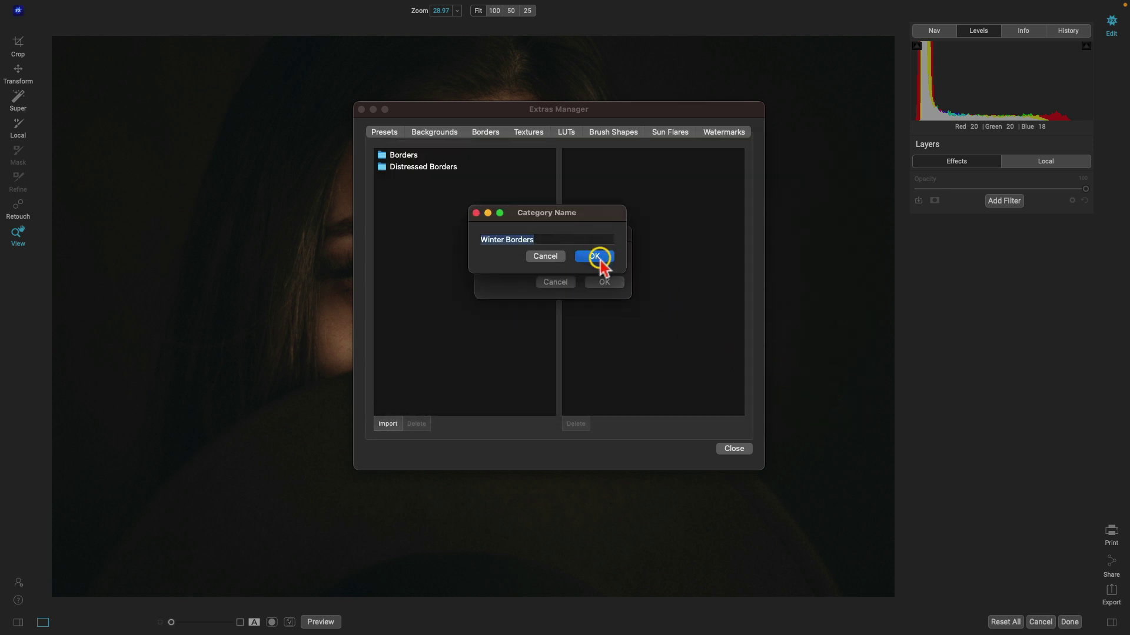
click(599, 256)
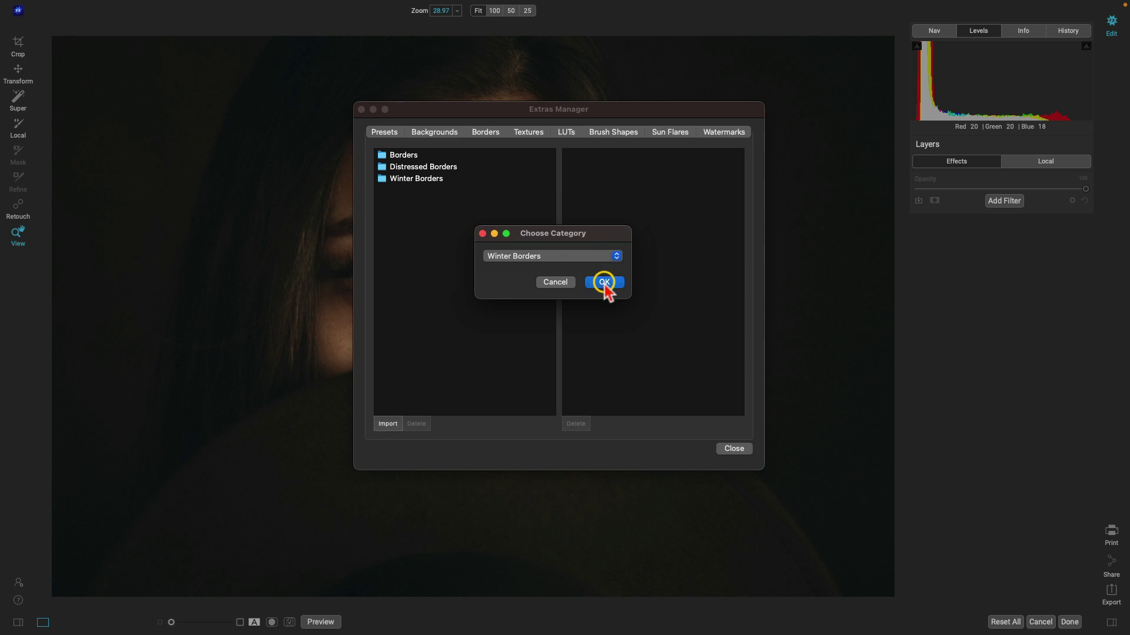
click(604, 282)
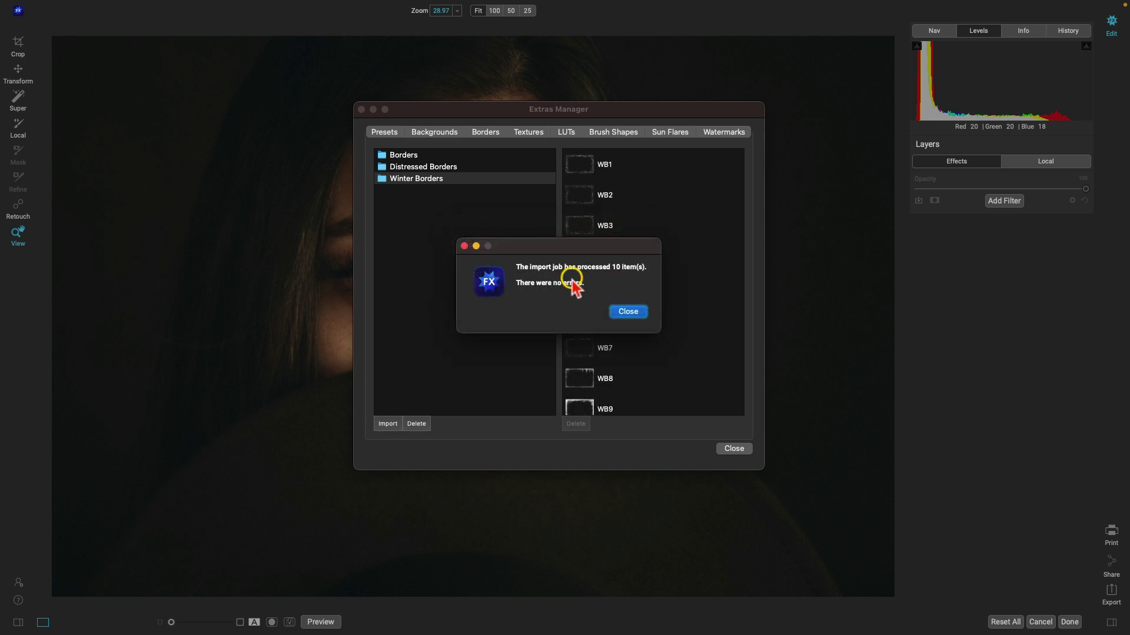
click(631, 313)
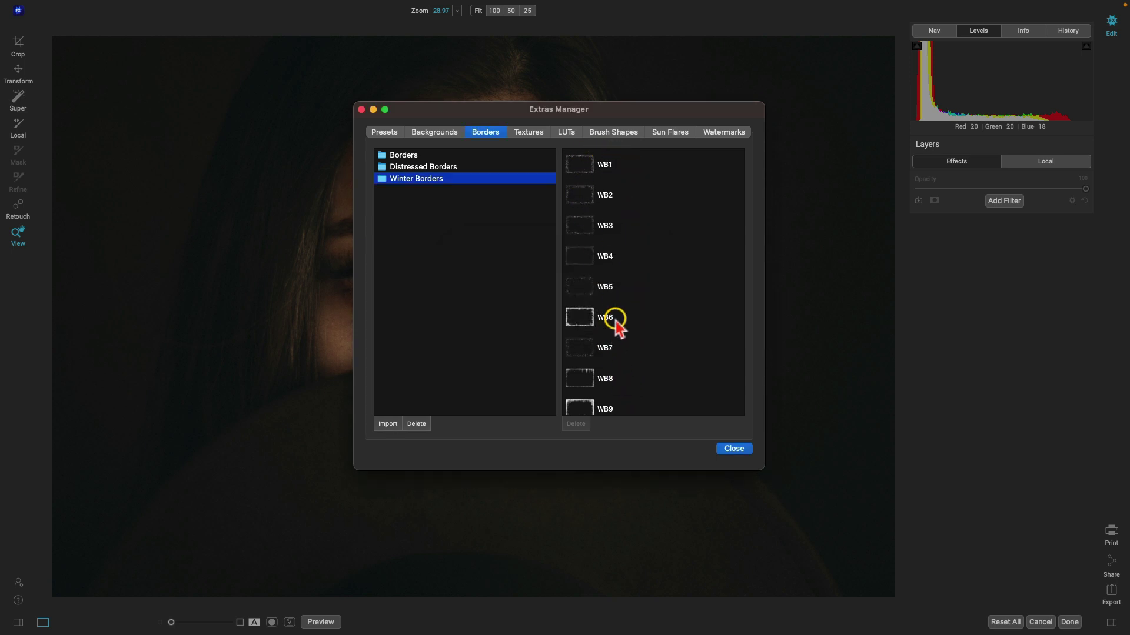
click(735, 449)
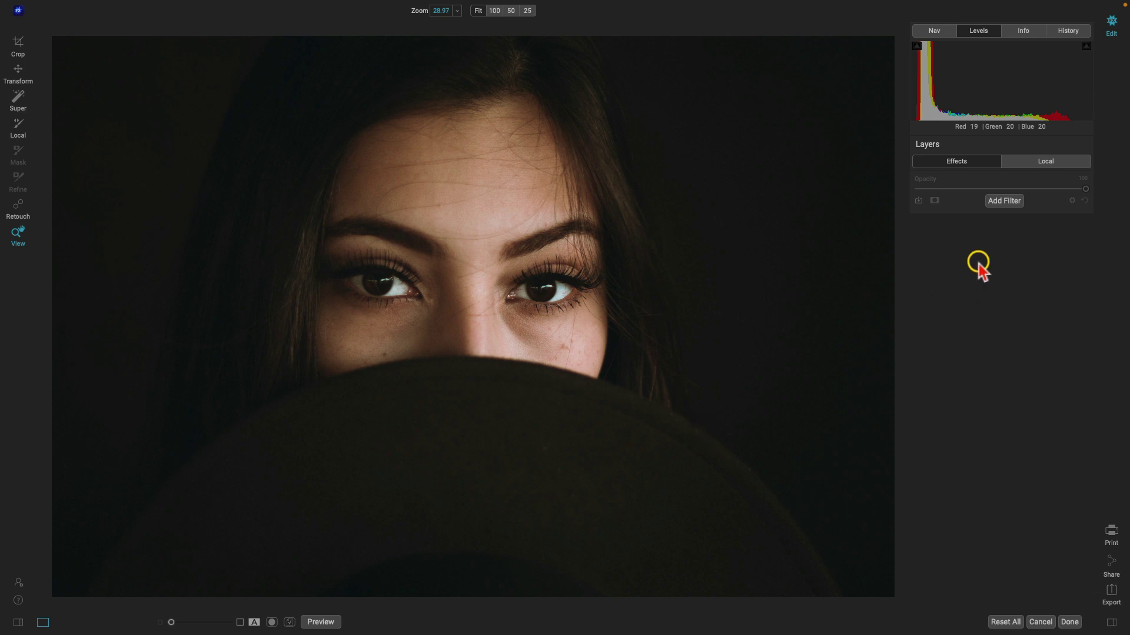
Add a LUTs filter to the photo and start its LUT import, dismissing the file browser to see the existing LUT categories.
click(1004, 201)
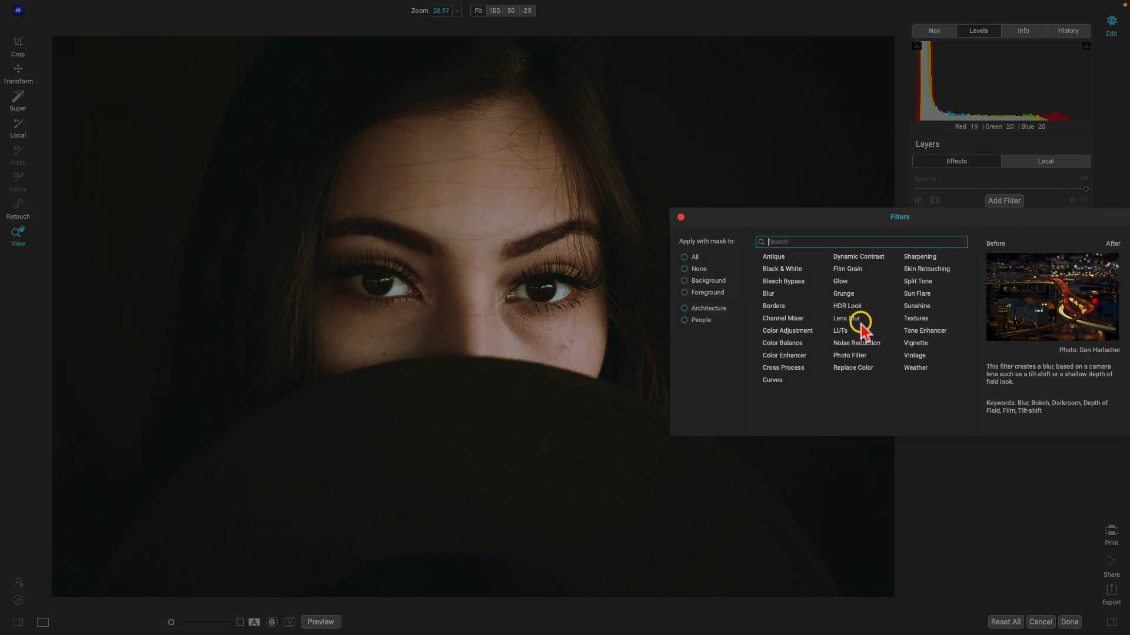
click(841, 331)
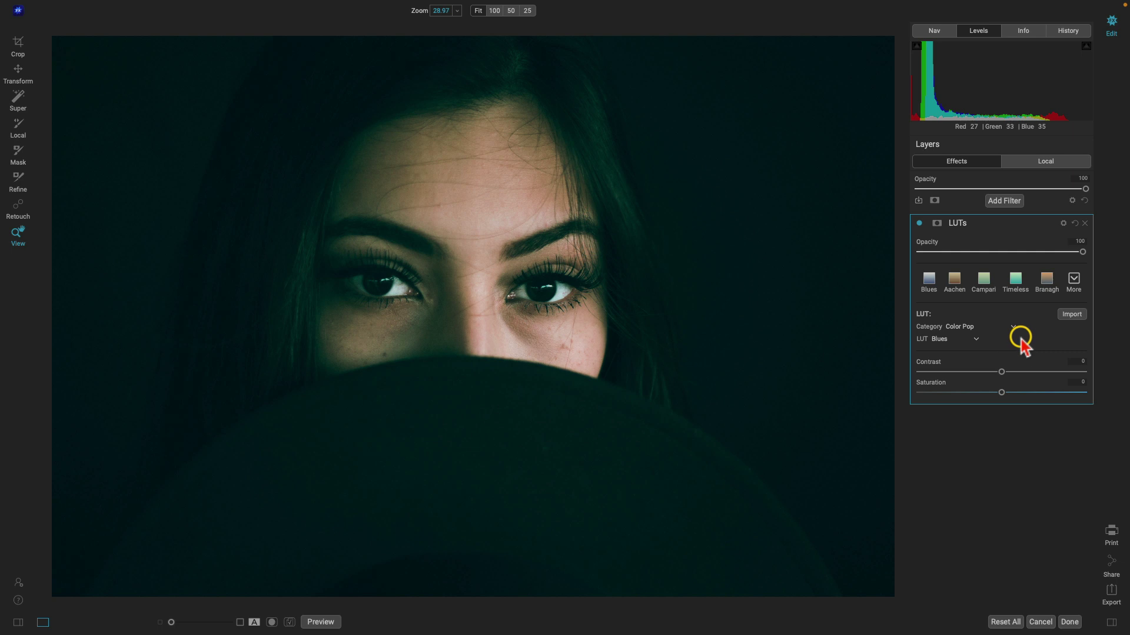
click(1073, 316)
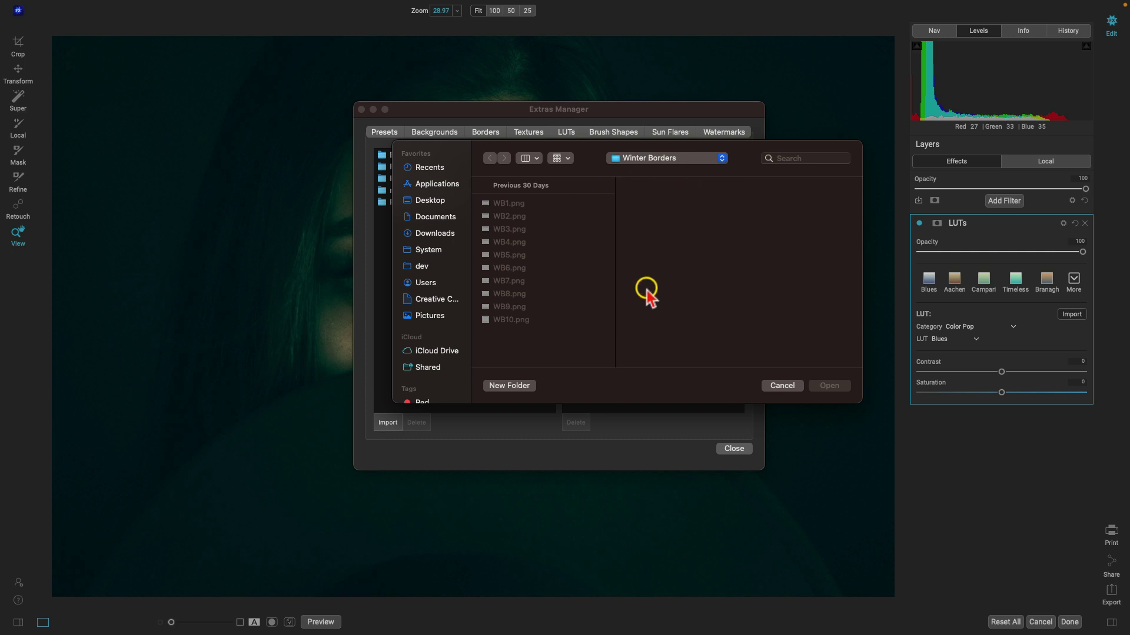
click(783, 386)
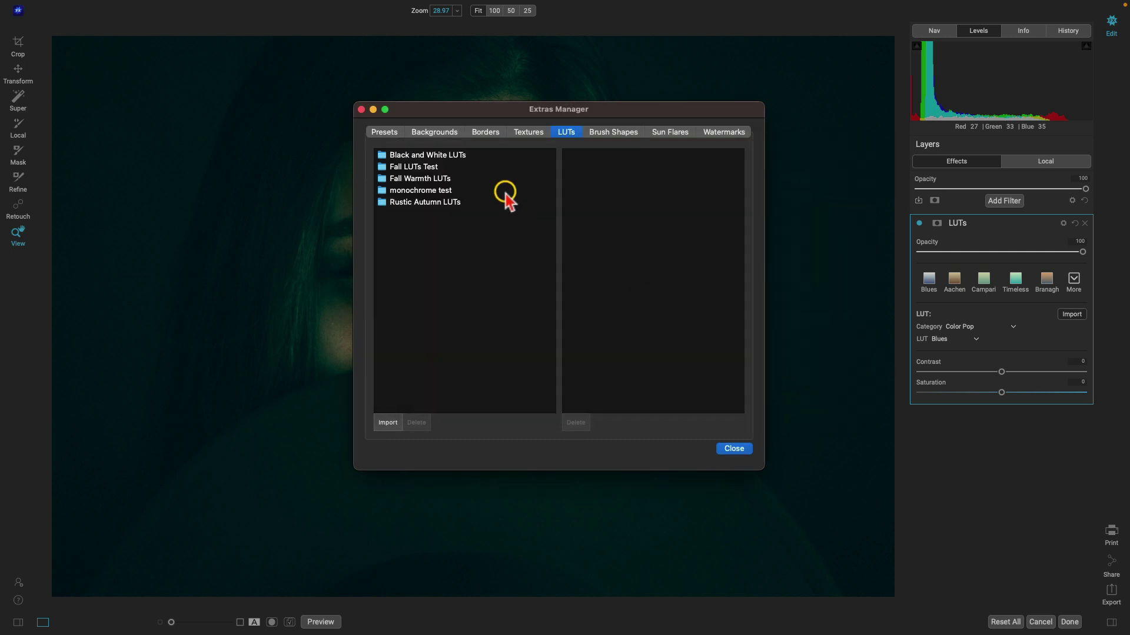
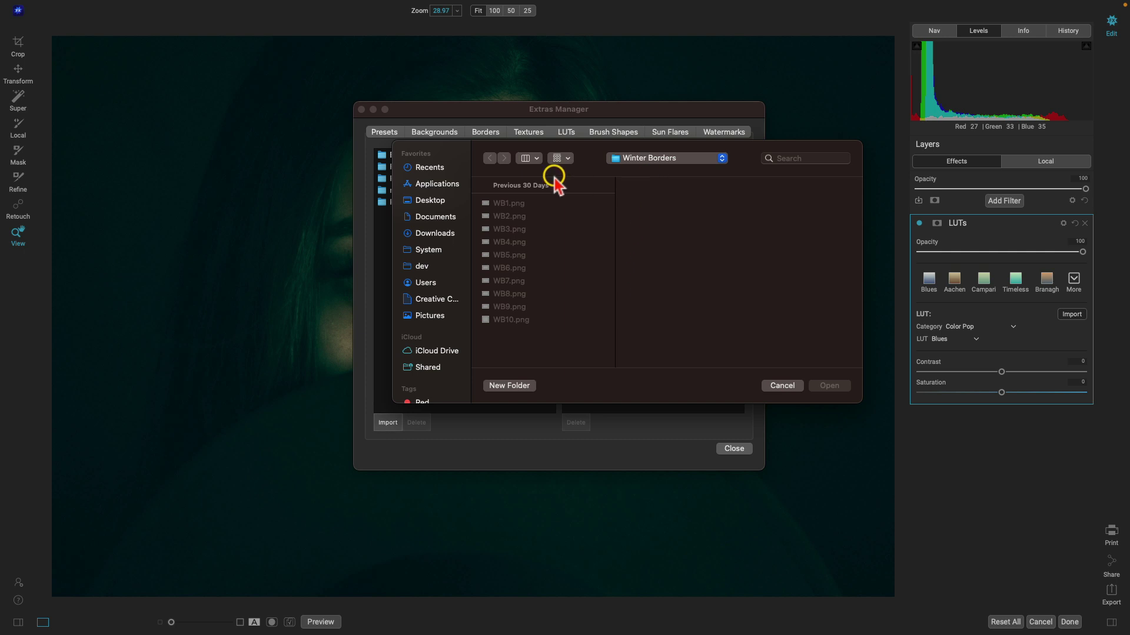
Open all ten LUT files, ML1.cube through ML10.cube, for import from the LUTs folder of ON1-Jan-Loyalty-Matte-LUTs inside Using Extras.
click(677, 159)
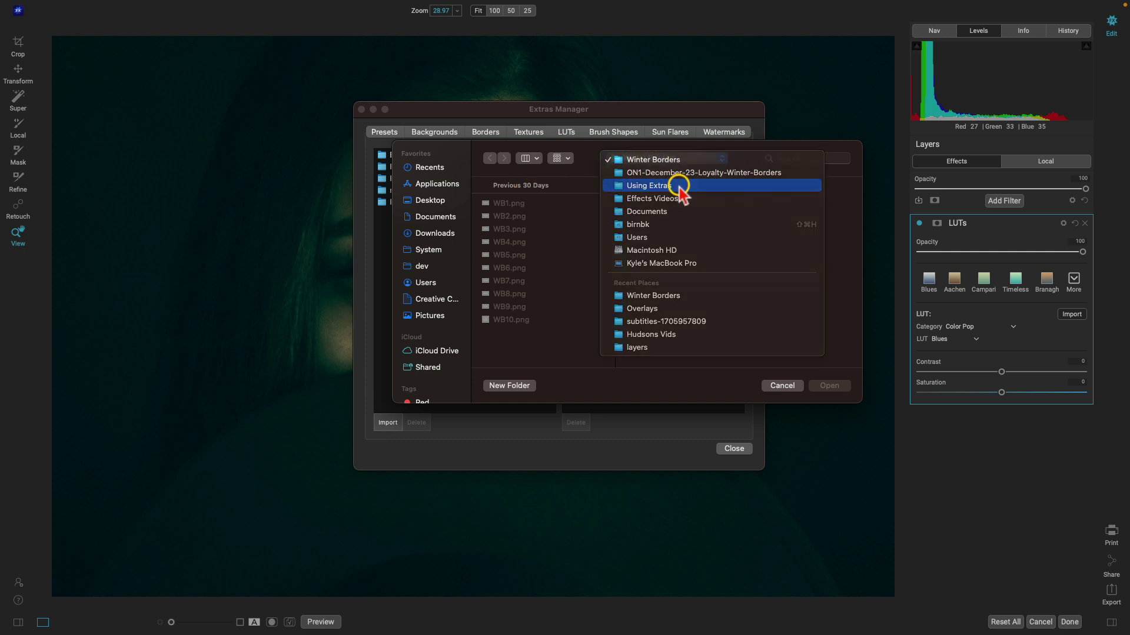
click(676, 185)
scroll(812, 303, down, 2)
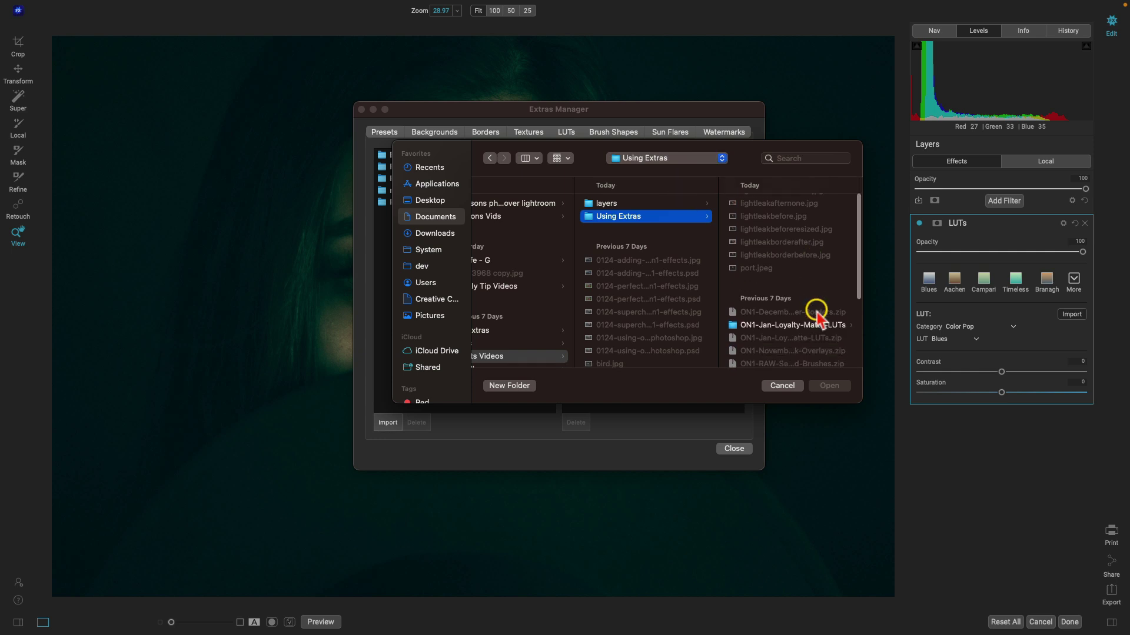
click(821, 321)
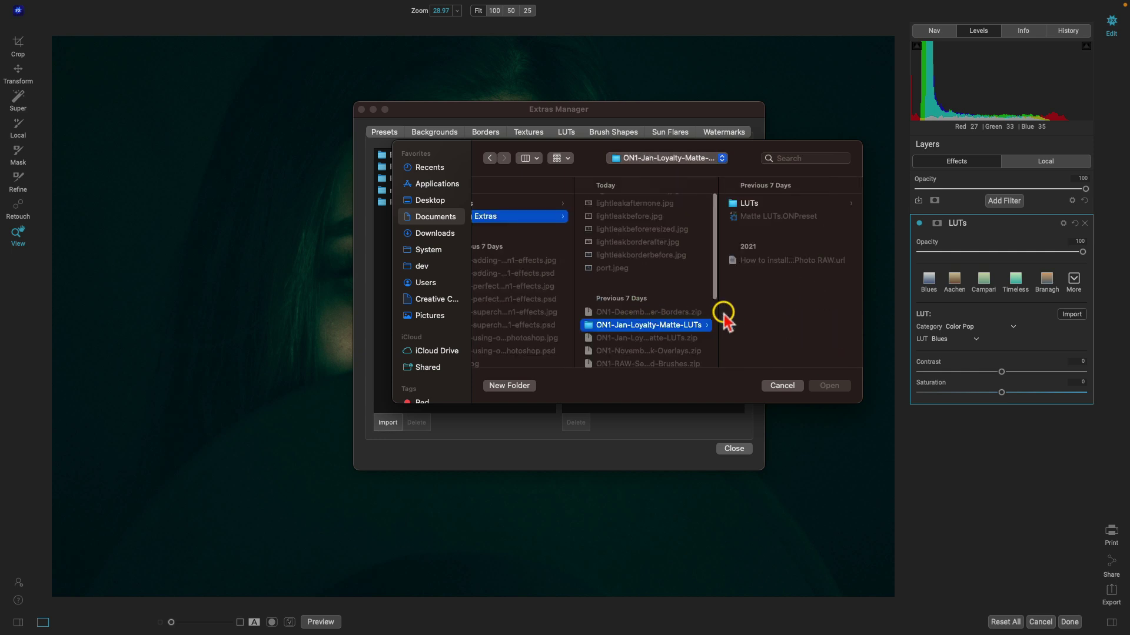
click(811, 204)
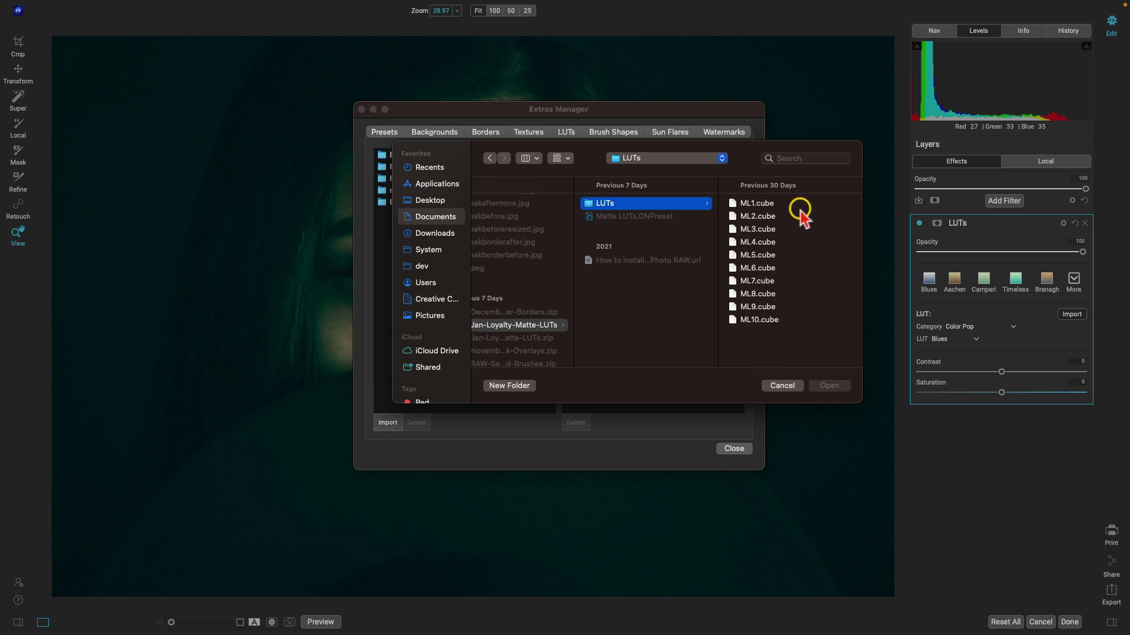
click(765, 204)
shift+click(650, 323)
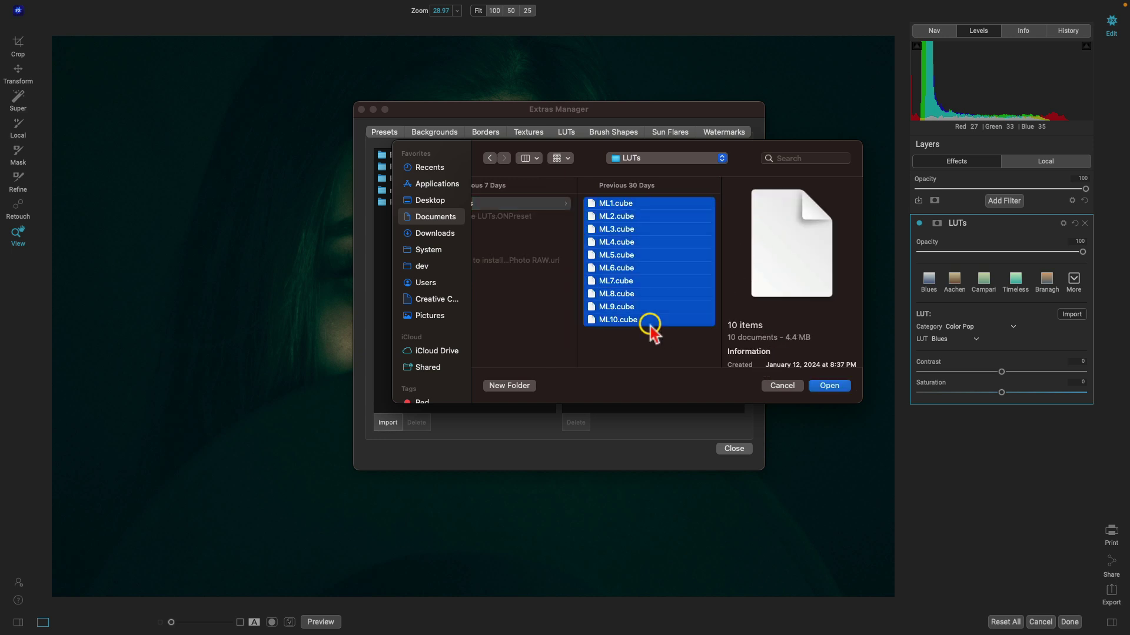
click(829, 385)
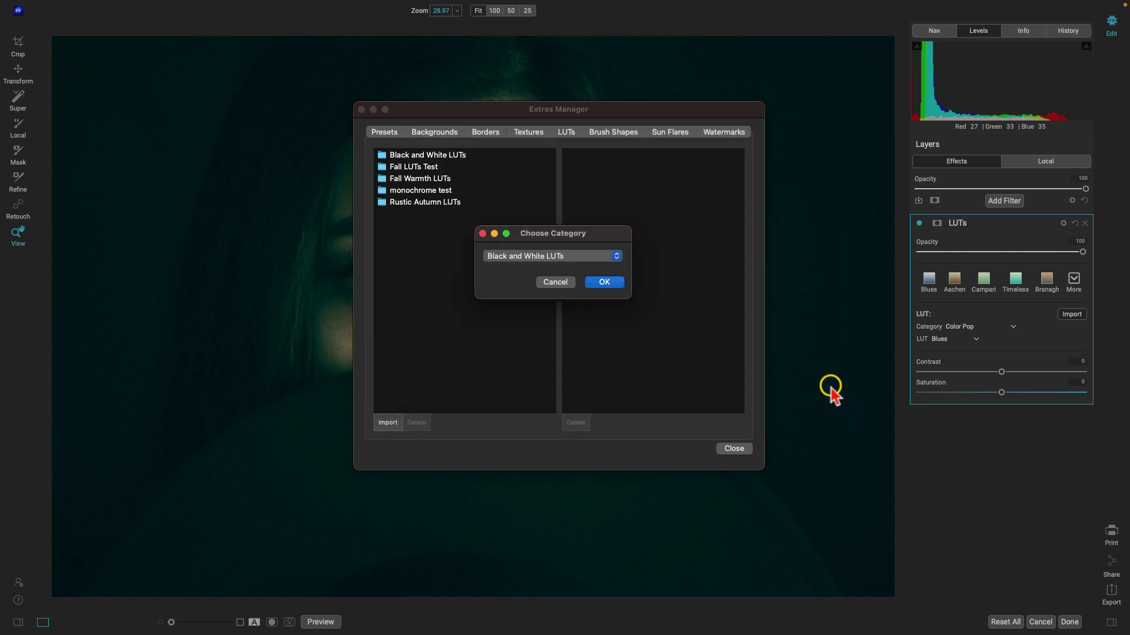
Import the chosen LUT files into a new category named Matte LUTs and close the Extras Manager.
click(606, 256)
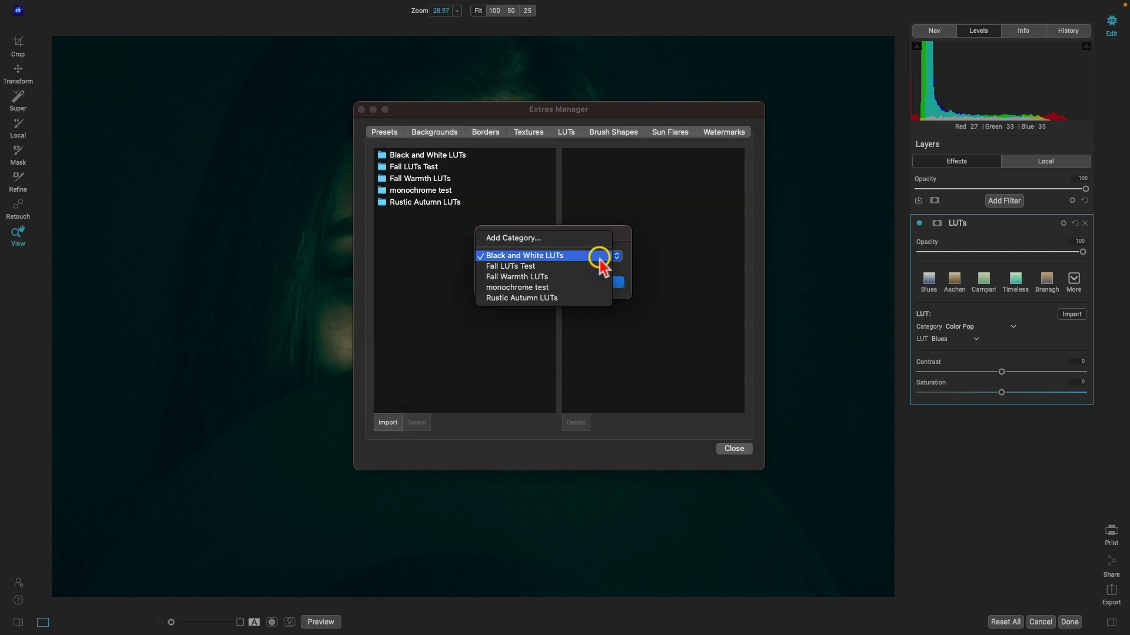
click(550, 238)
text(Matte LUT)
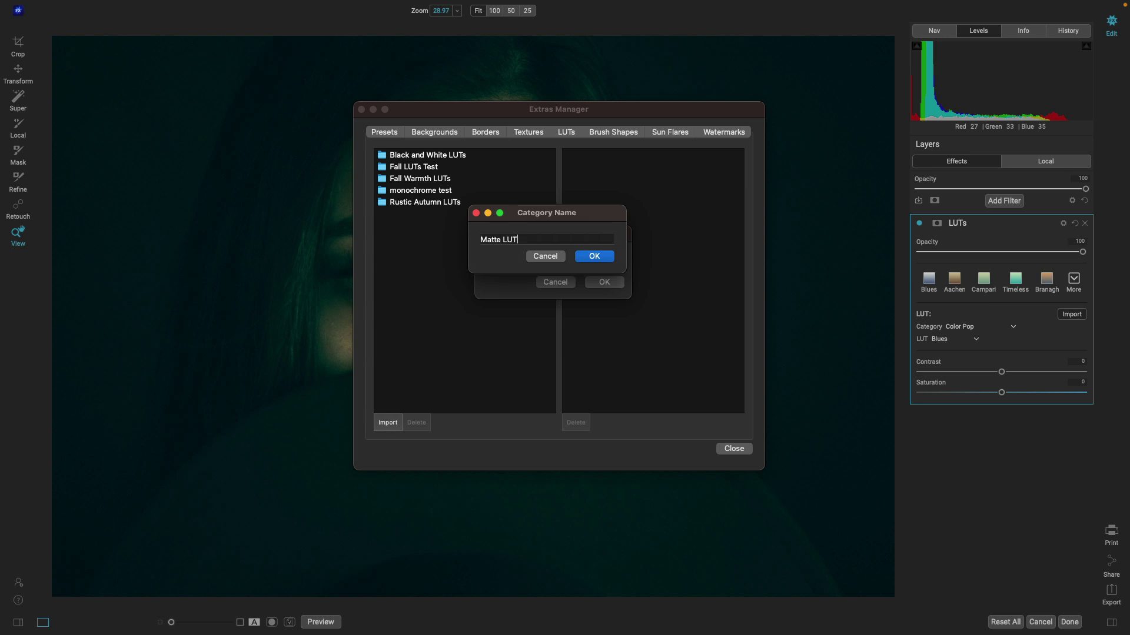
text(s)
key(Return)
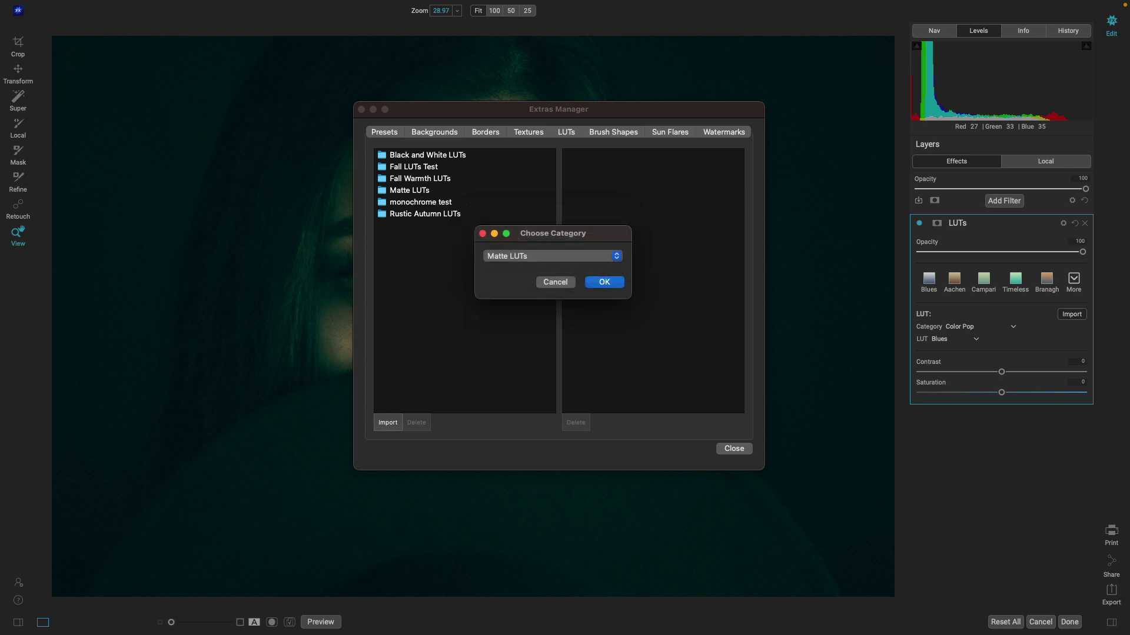
click(604, 283)
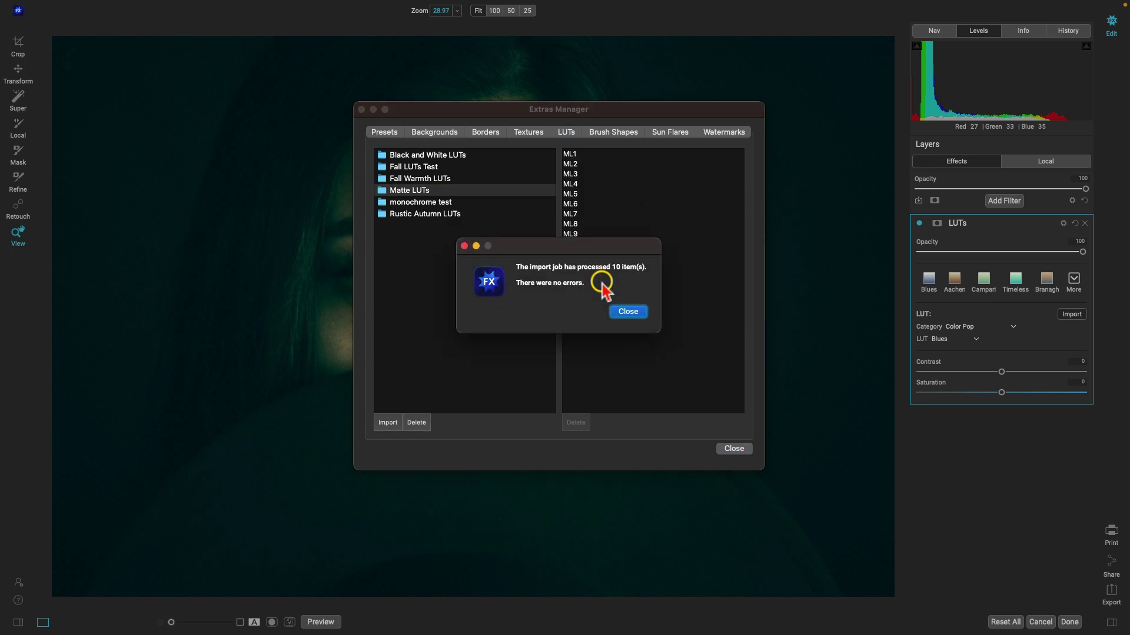
click(628, 312)
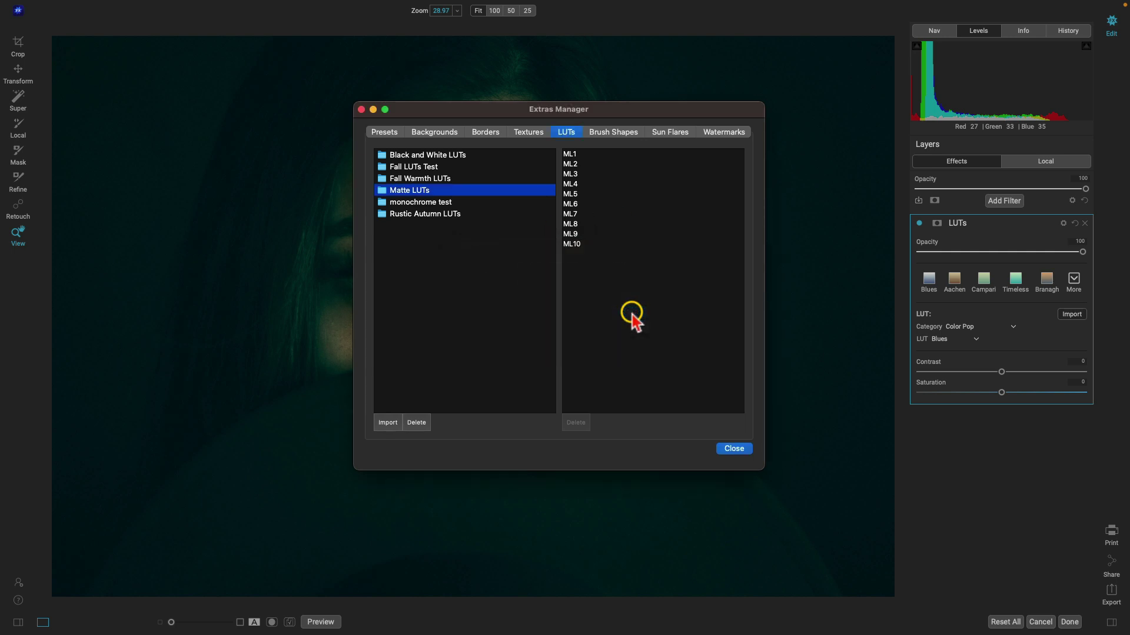
click(733, 449)
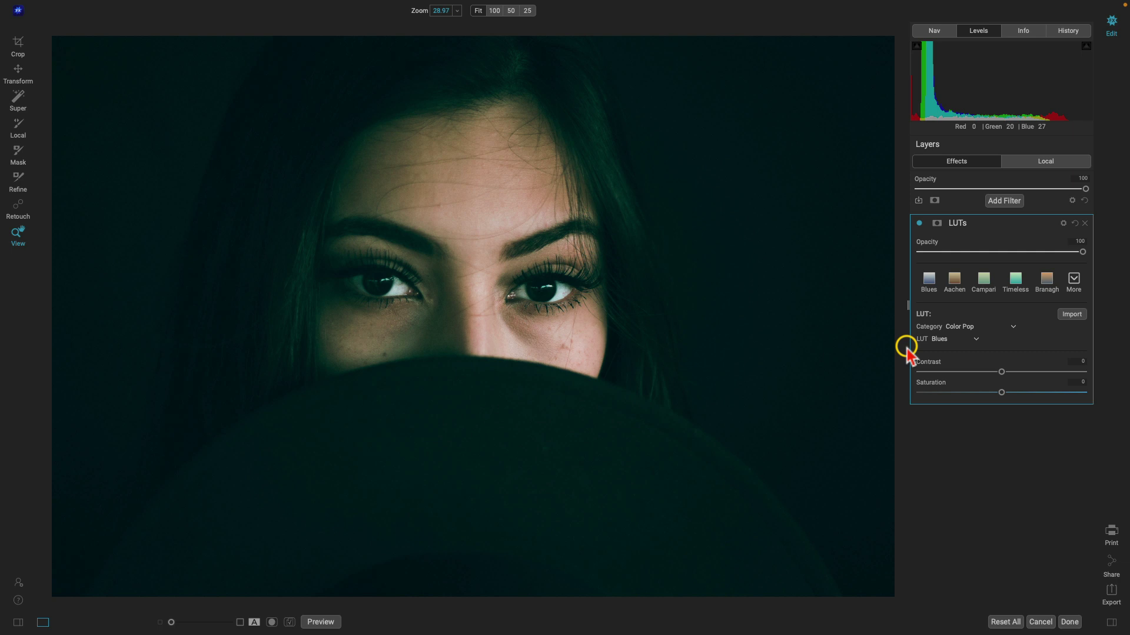
Apply the ML4 LUT from the Matte LUTs category and compare the photo with the LUTs filter off and on.
click(1011, 327)
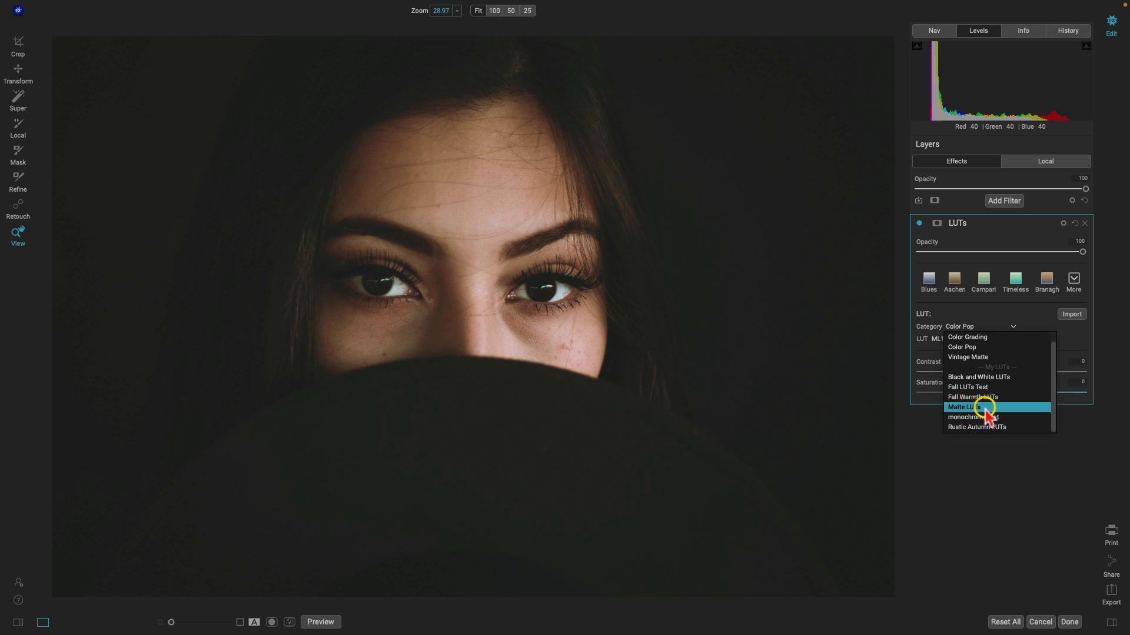
click(986, 408)
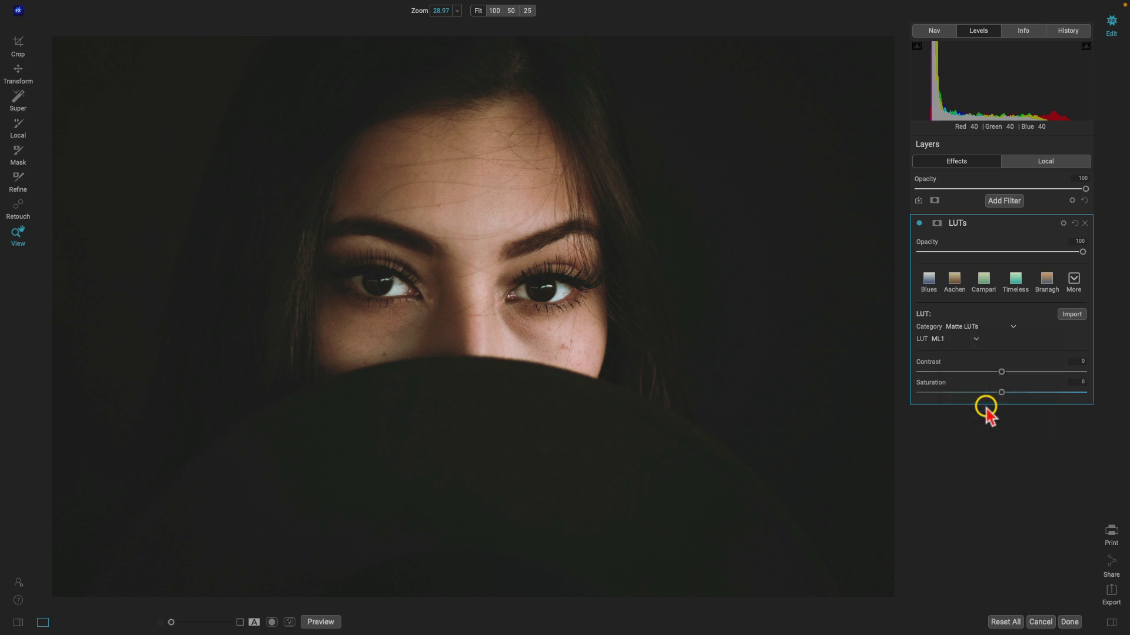
click(975, 339)
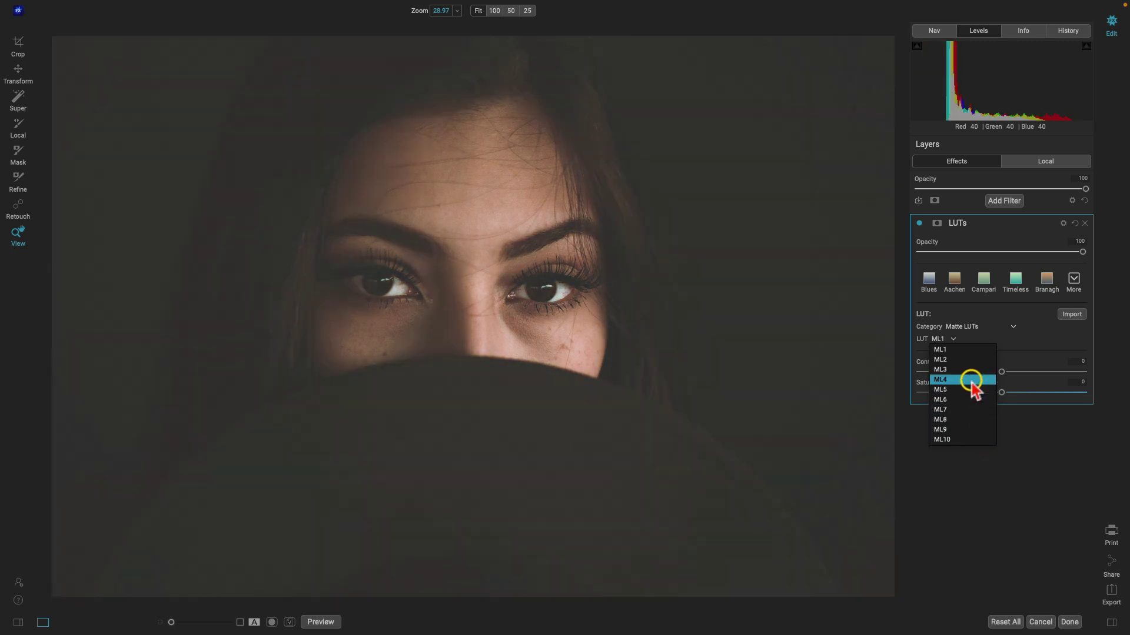
click(972, 380)
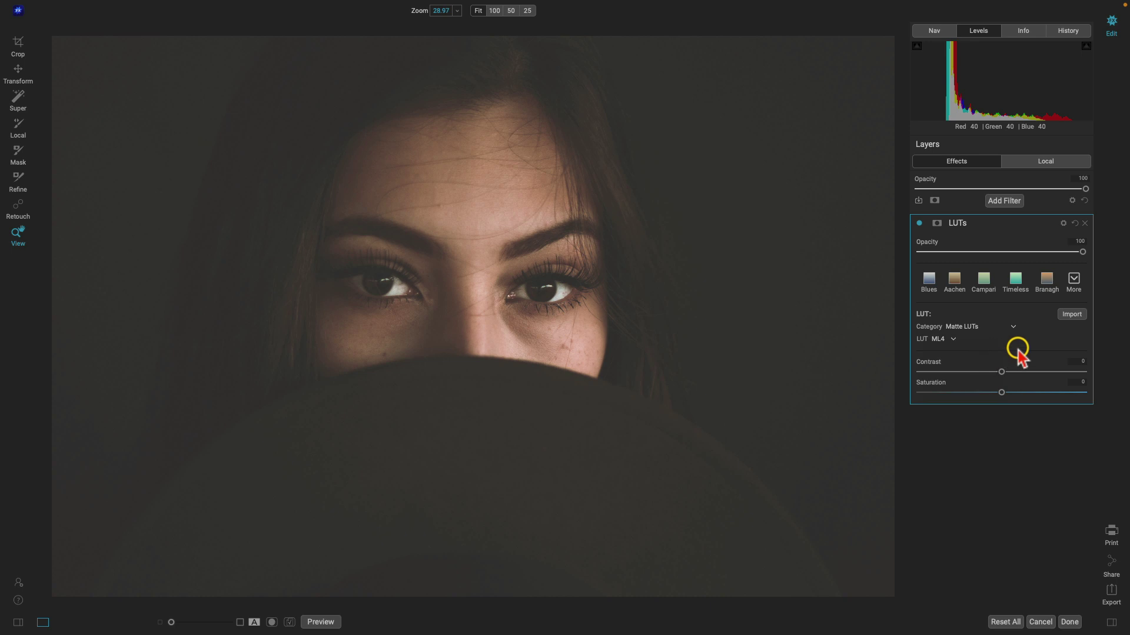
click(919, 224)
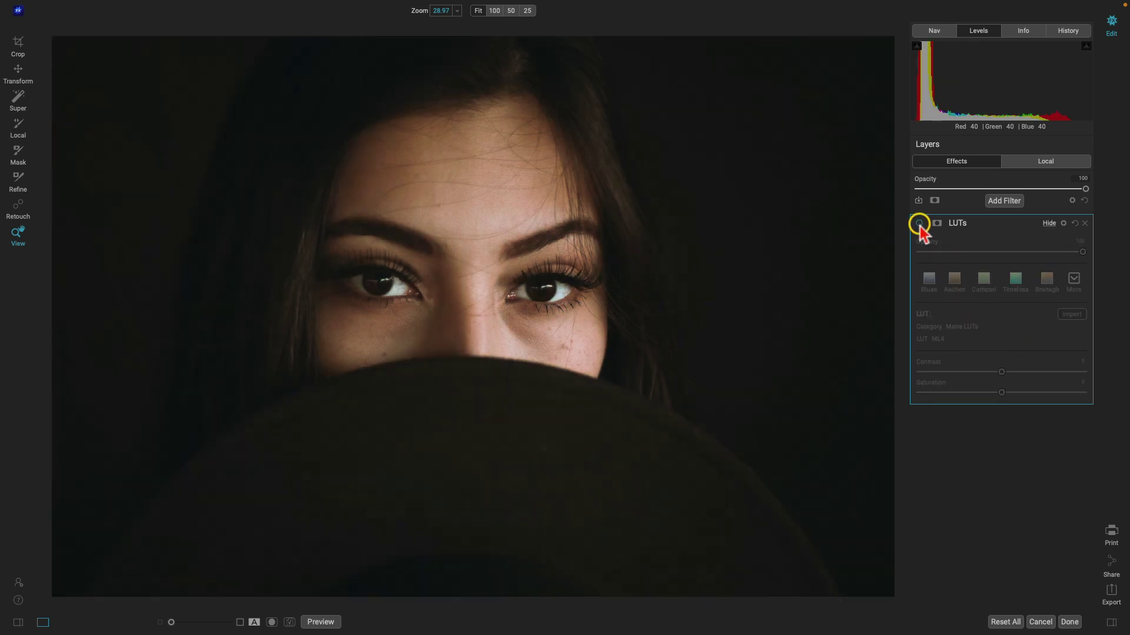
click(919, 224)
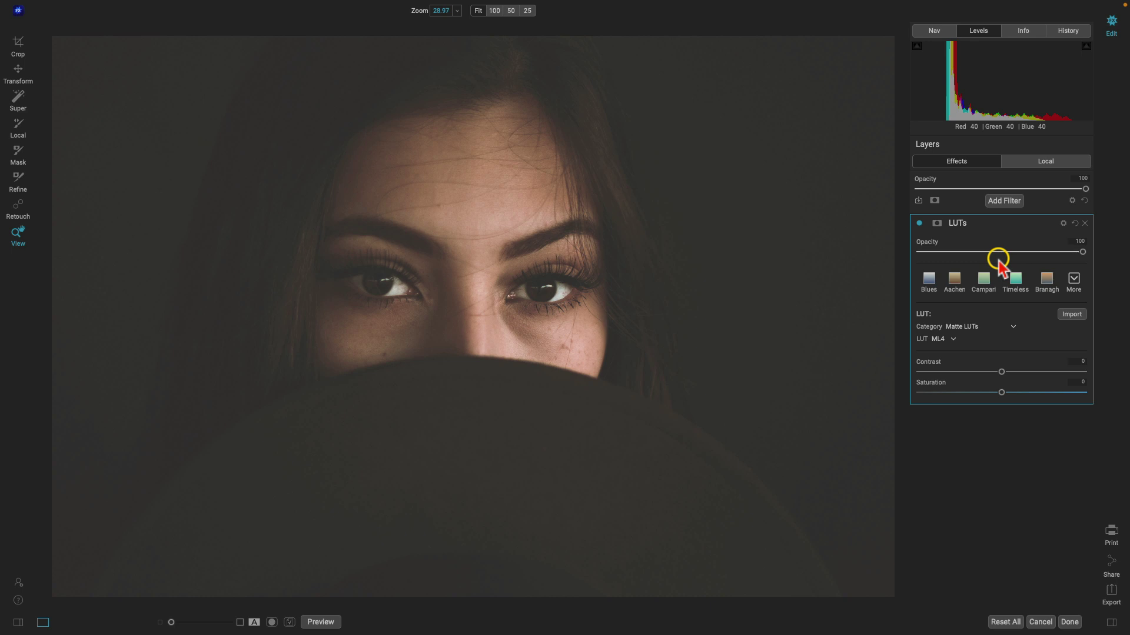
Add a Textures filter to the portrait and apply the LL8 texture from the Light Leak Overlays category.
click(1004, 202)
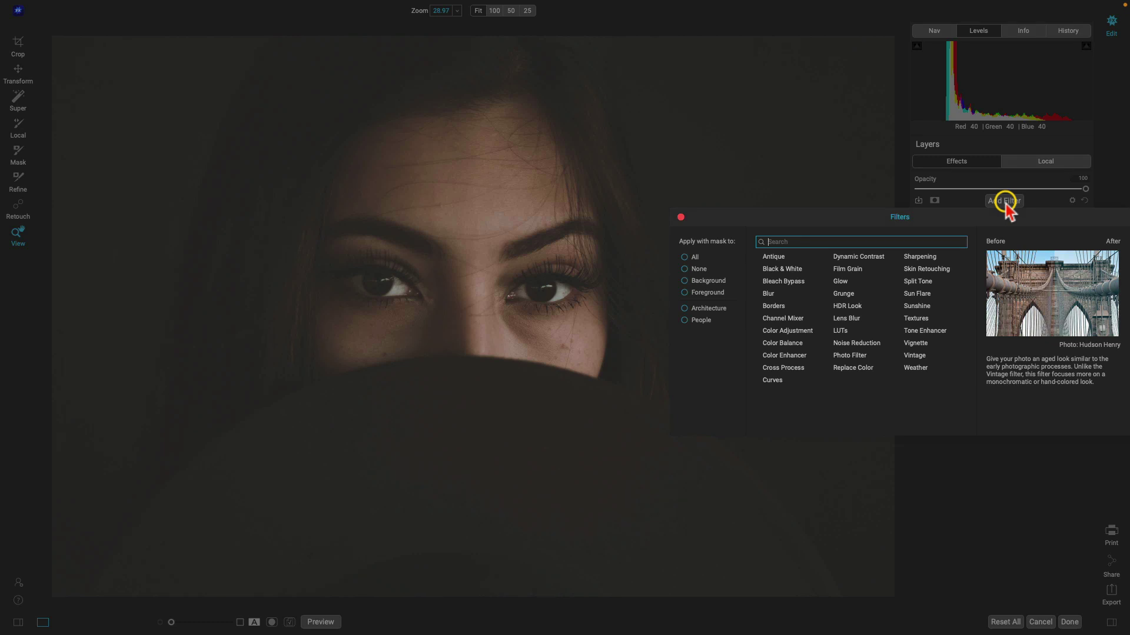
click(916, 319)
click(991, 328)
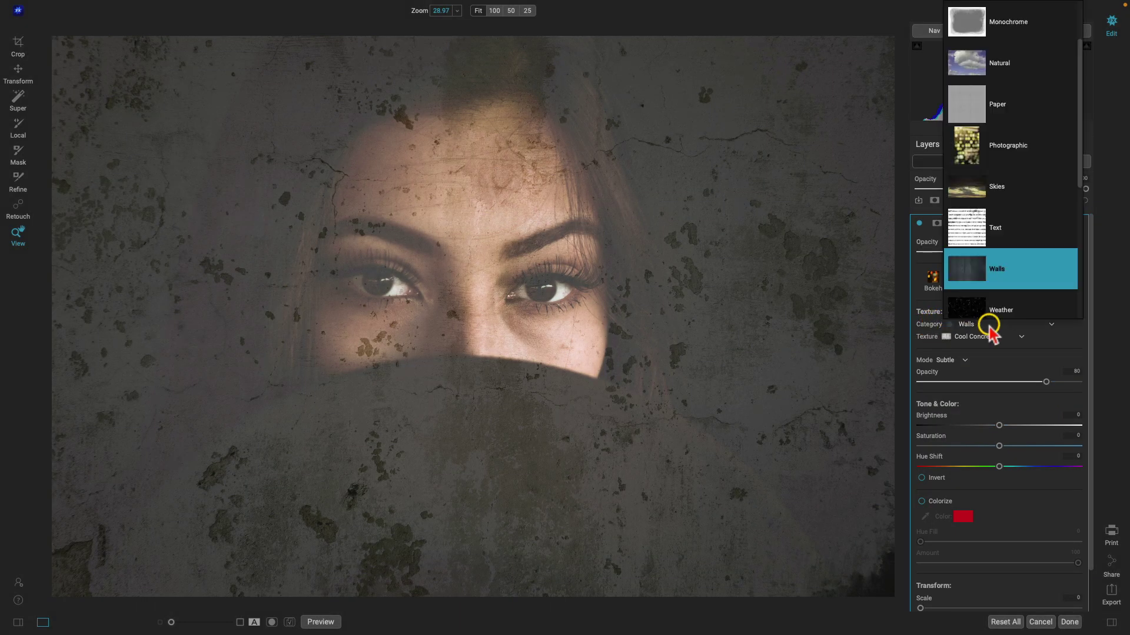
scroll(995, 236, down, 3)
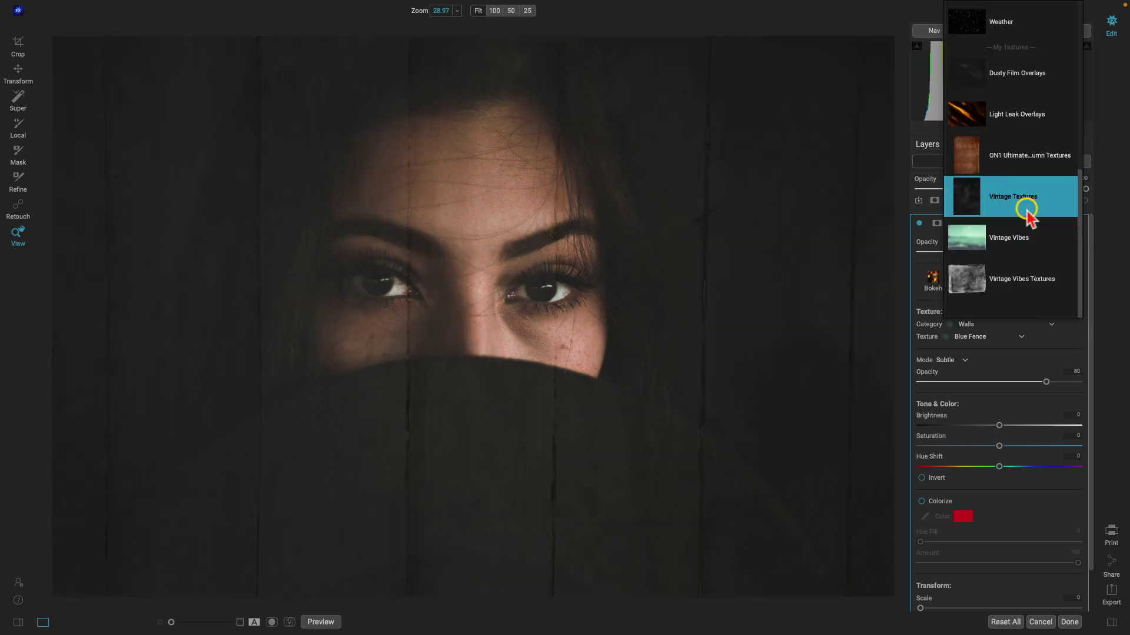
scroll(1021, 238, up, 3)
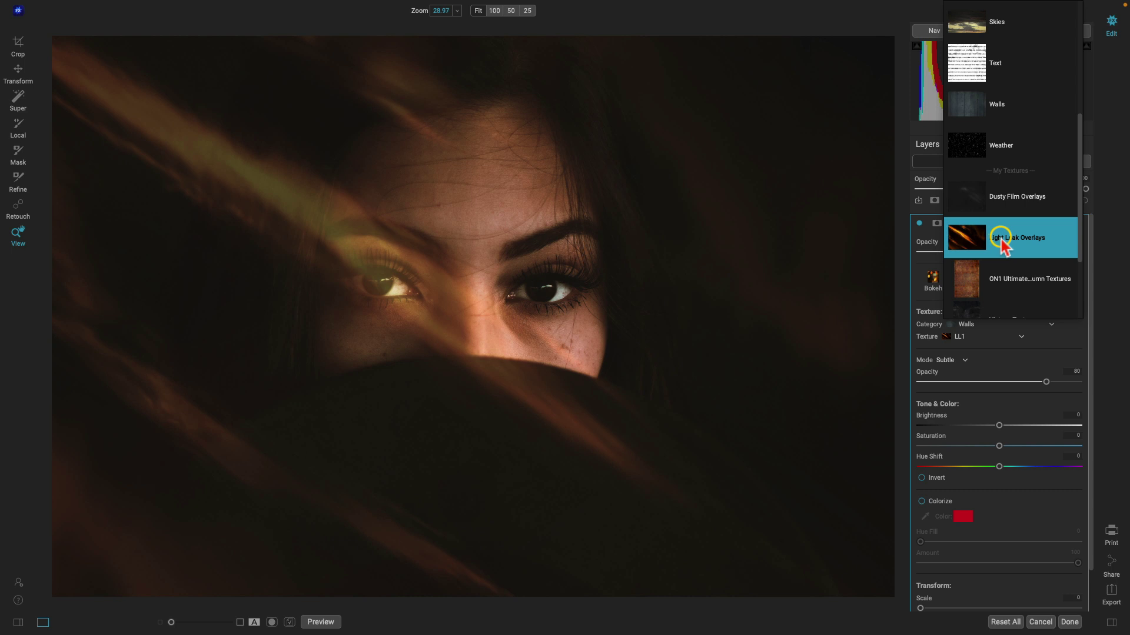
click(1023, 241)
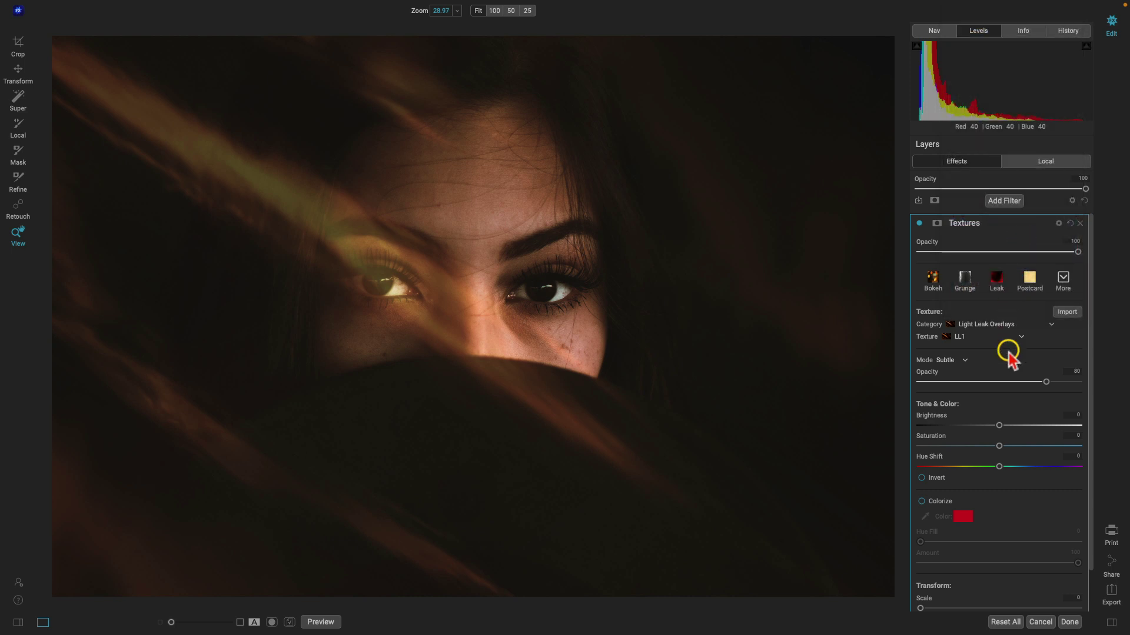
click(1022, 338)
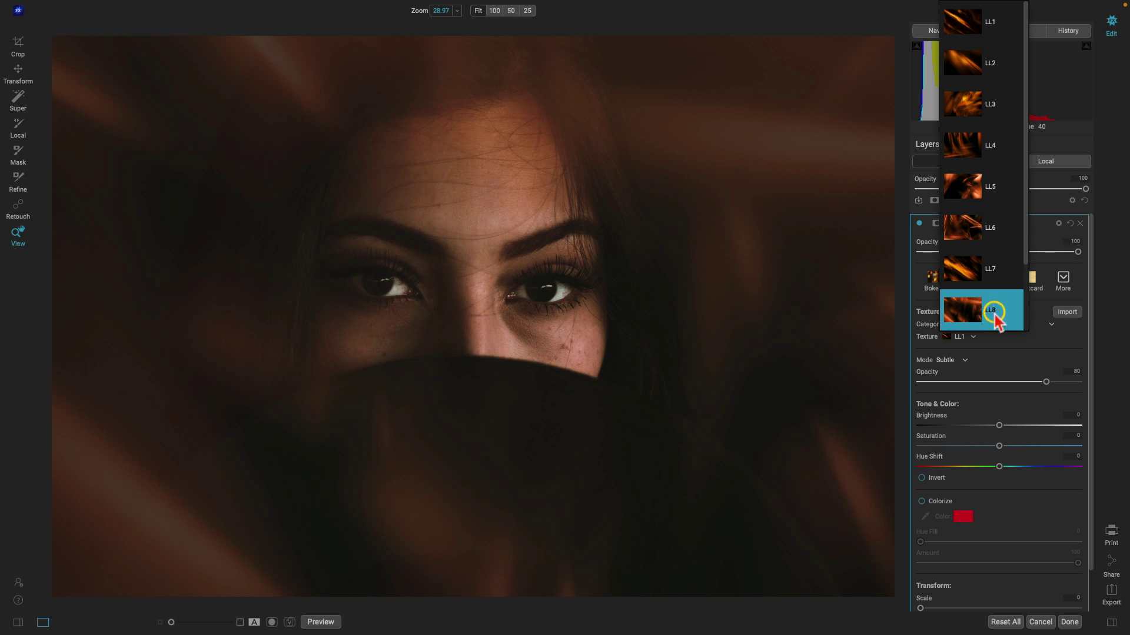
click(994, 321)
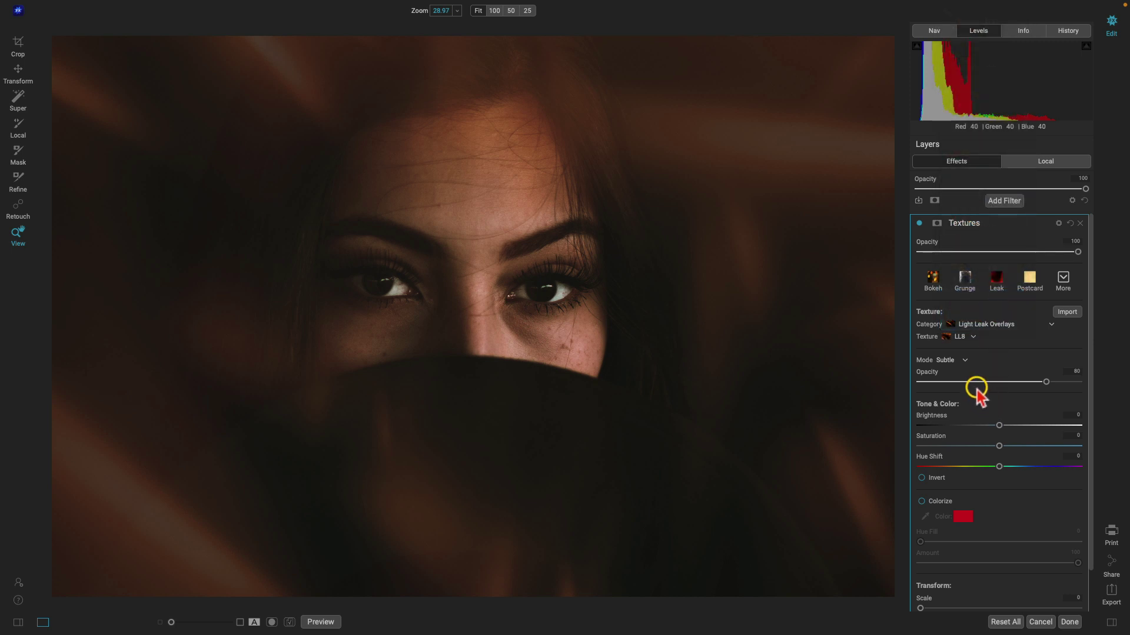
Set the light leak texture's blending mode to Lighter and its opacity to 51.
click(965, 361)
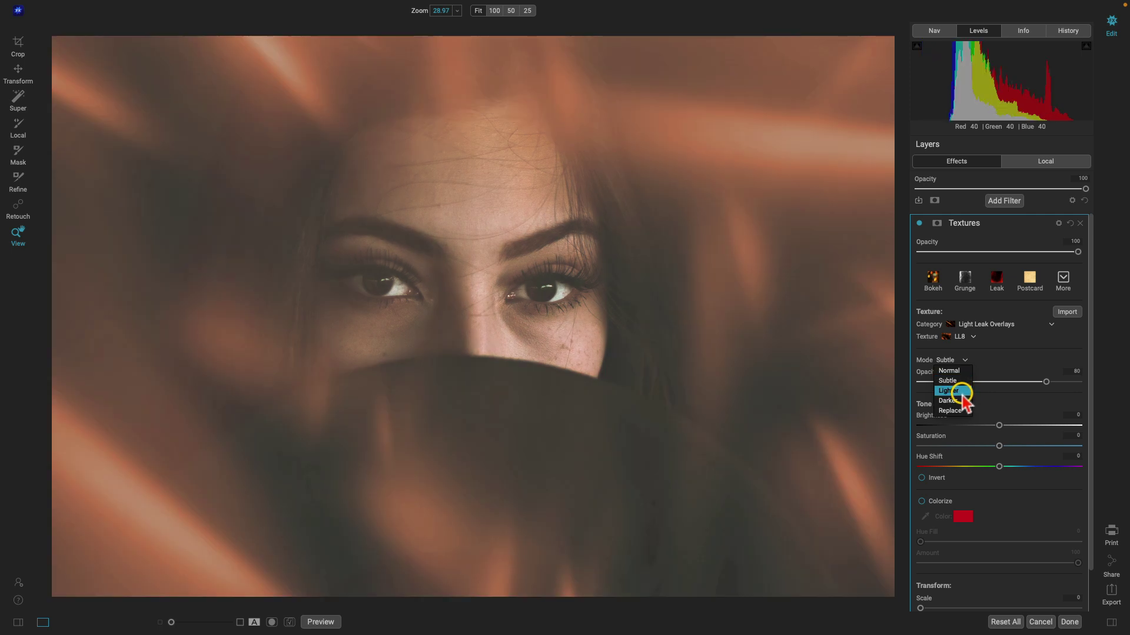
click(964, 392)
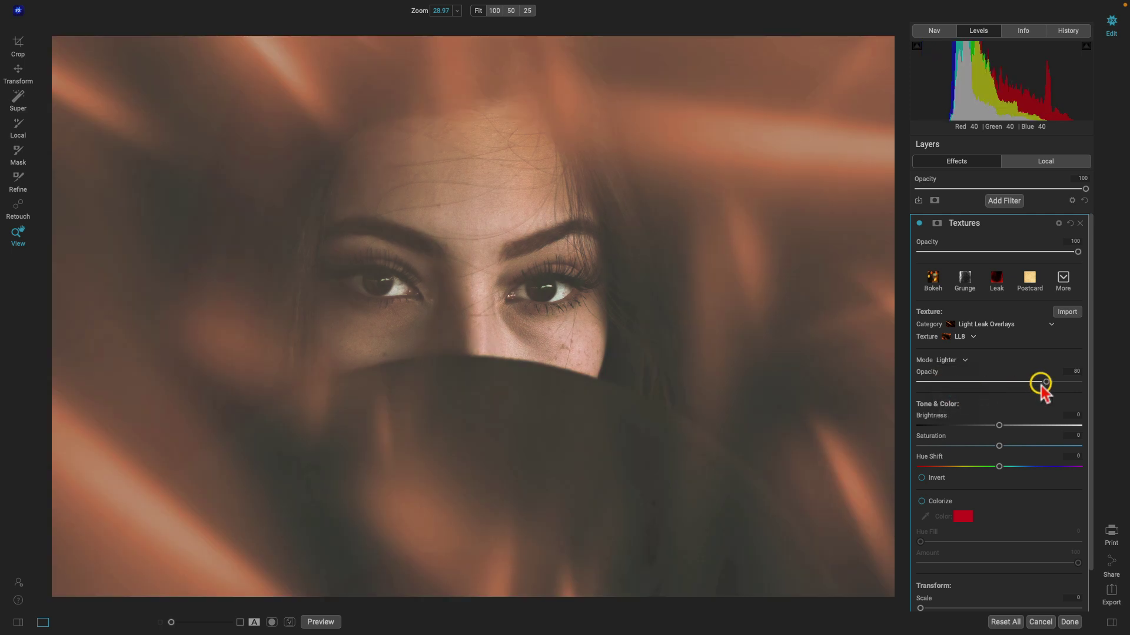
drag(1047, 382, 1001, 393)
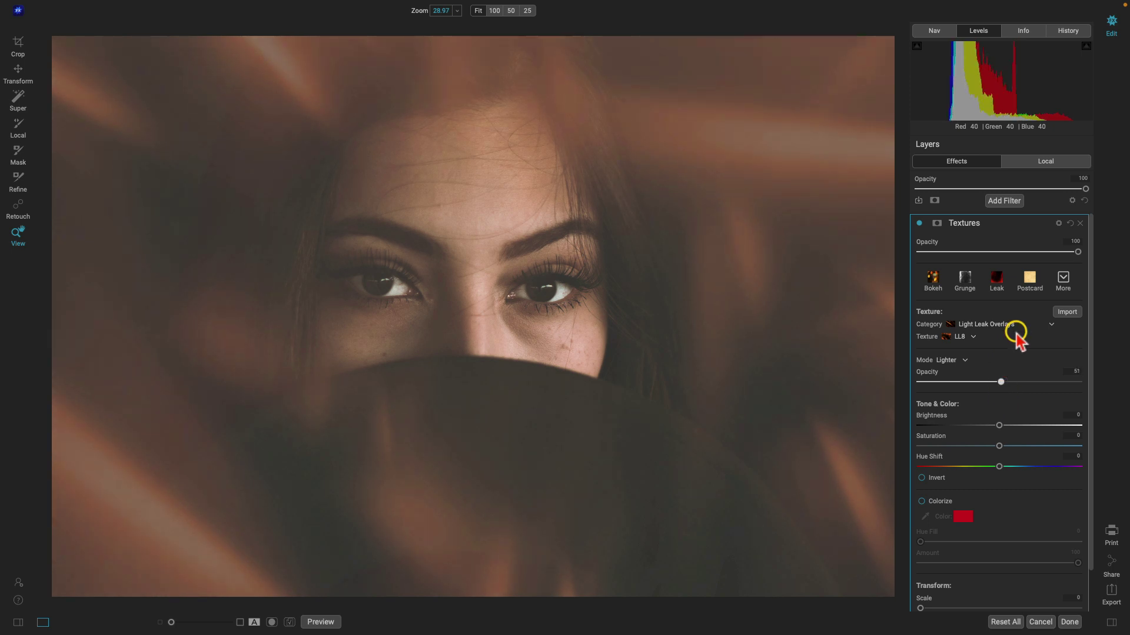
Add a Borders filter, preview the Winter Borders category and choose the Distressed Borders category.
click(1005, 201)
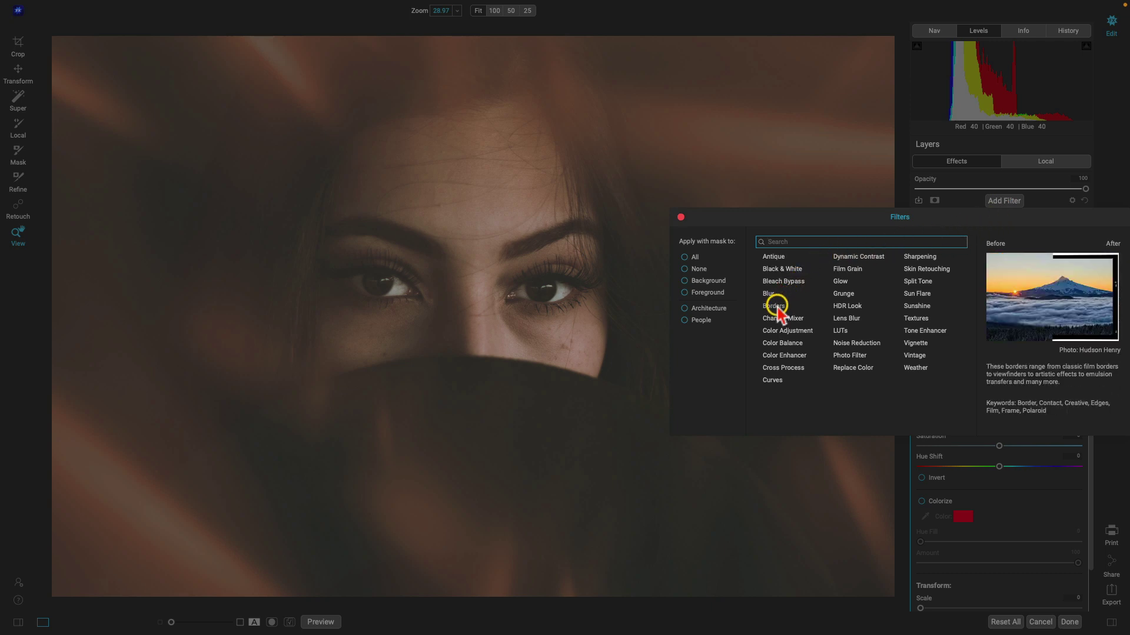
click(775, 307)
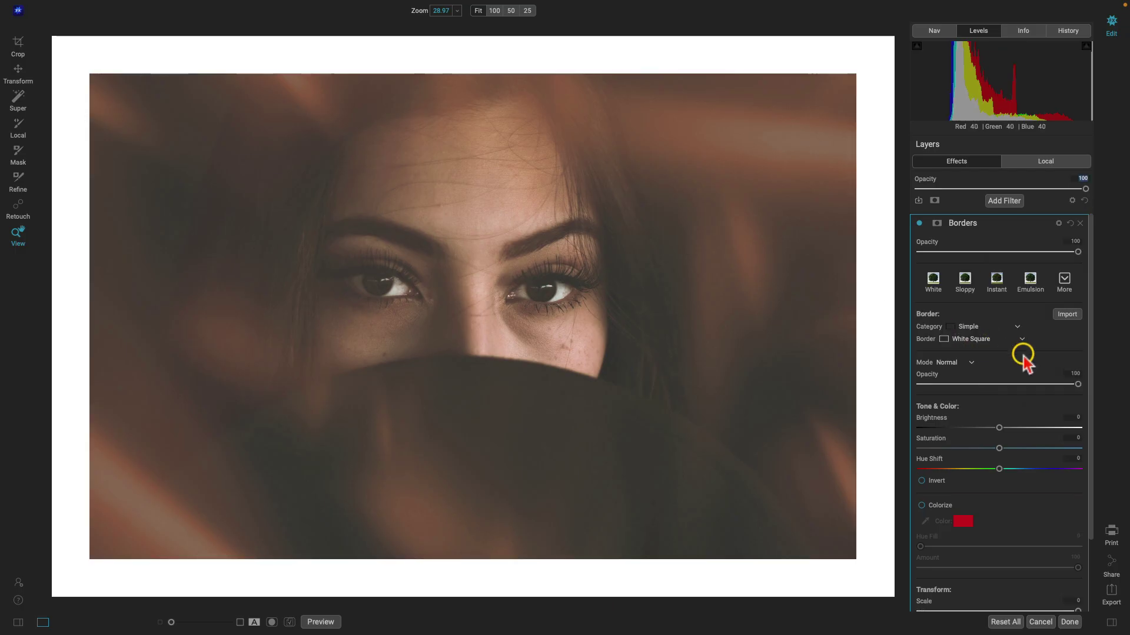
click(1018, 328)
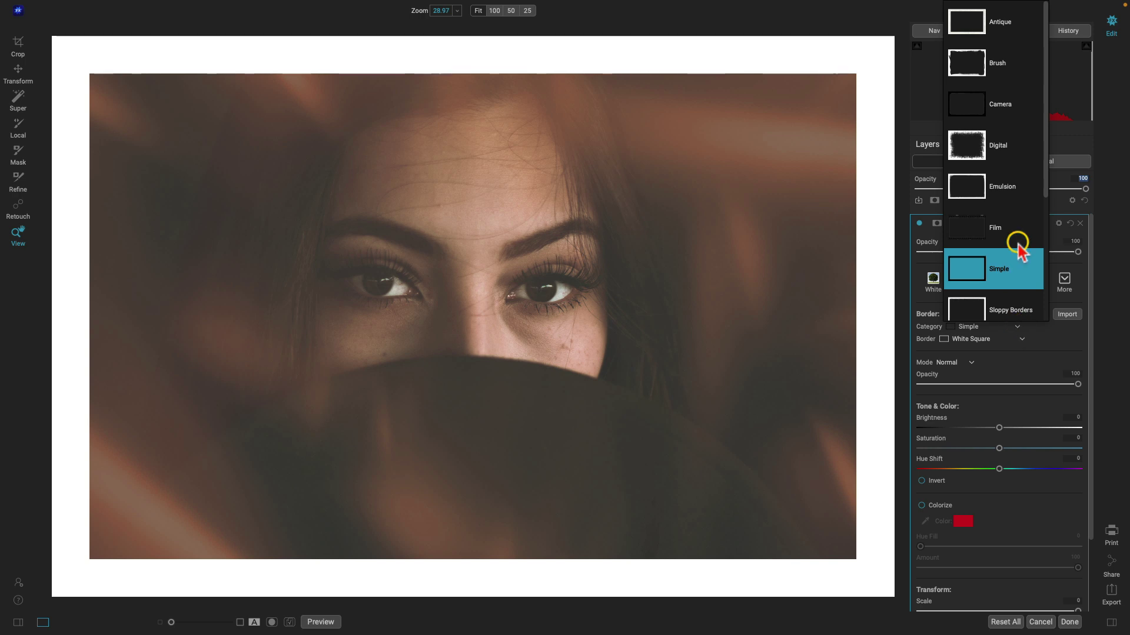
scroll(1020, 245, down, 5)
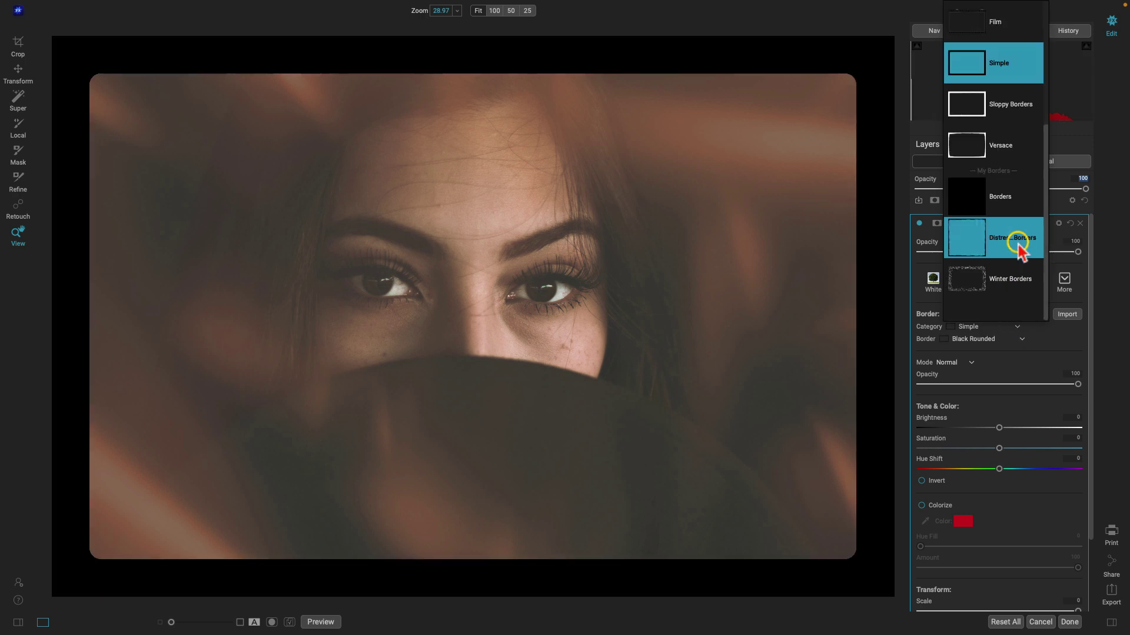
click(1007, 243)
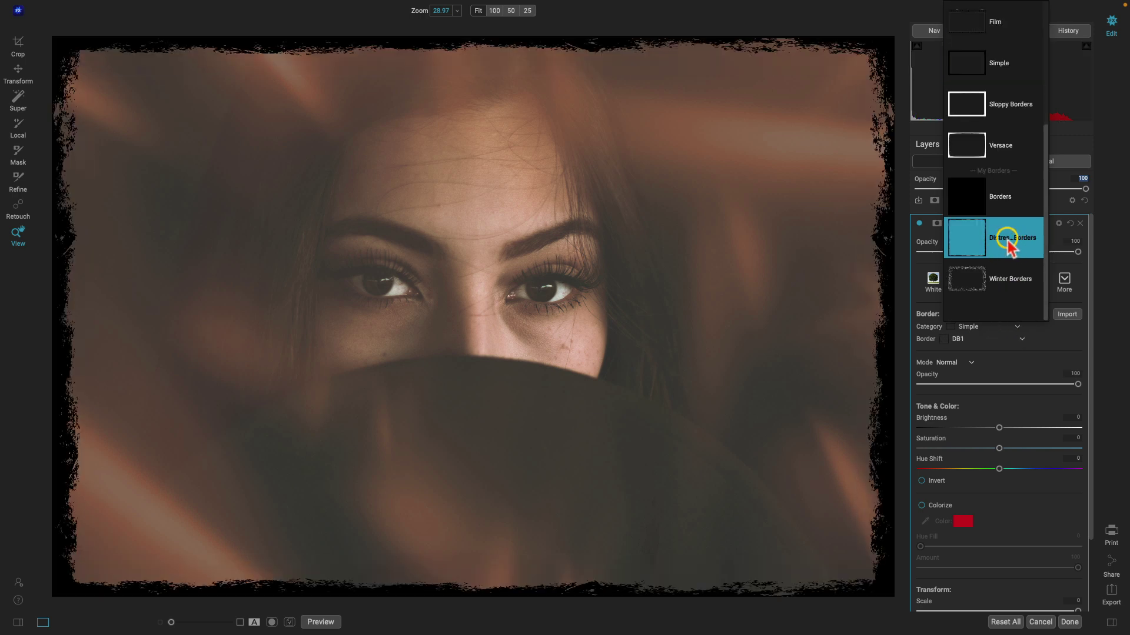
click(1005, 282)
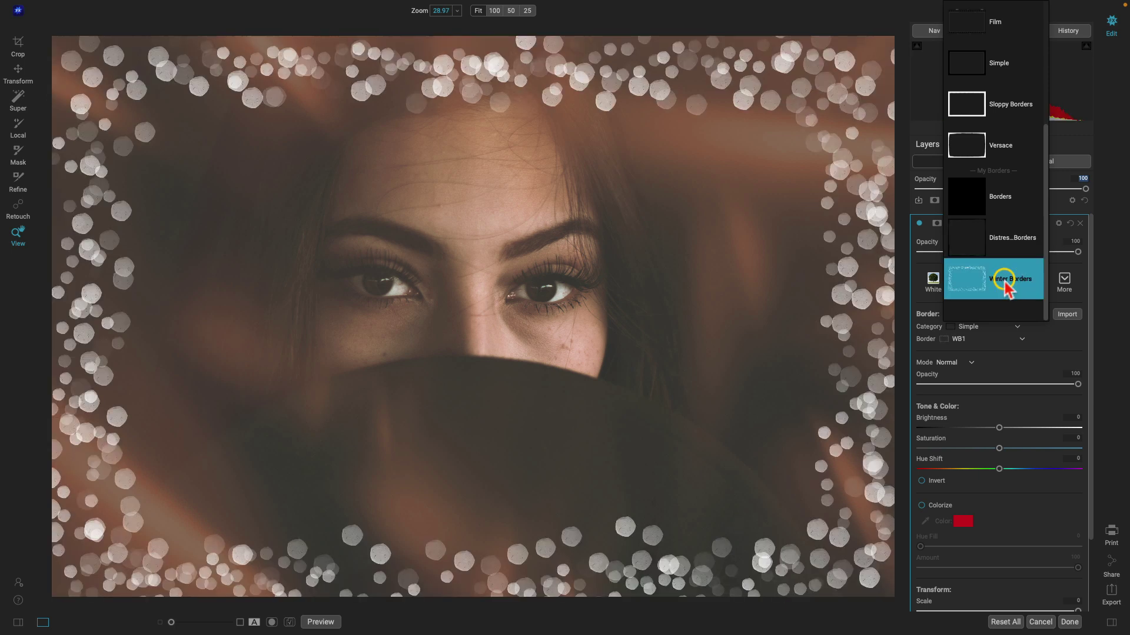
click(999, 241)
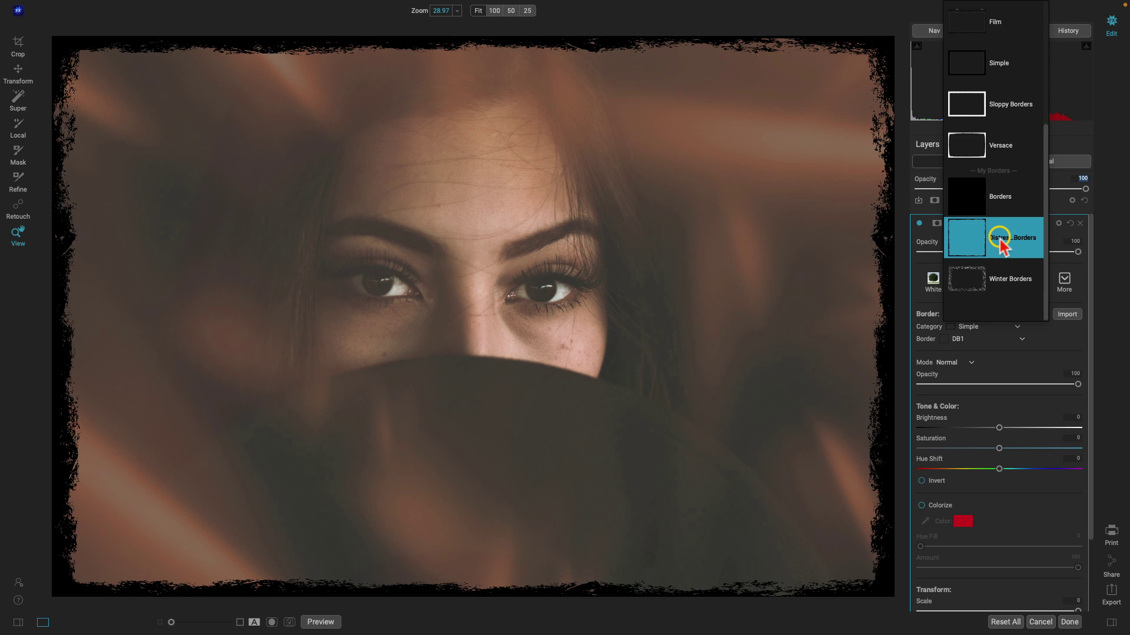
click(999, 241)
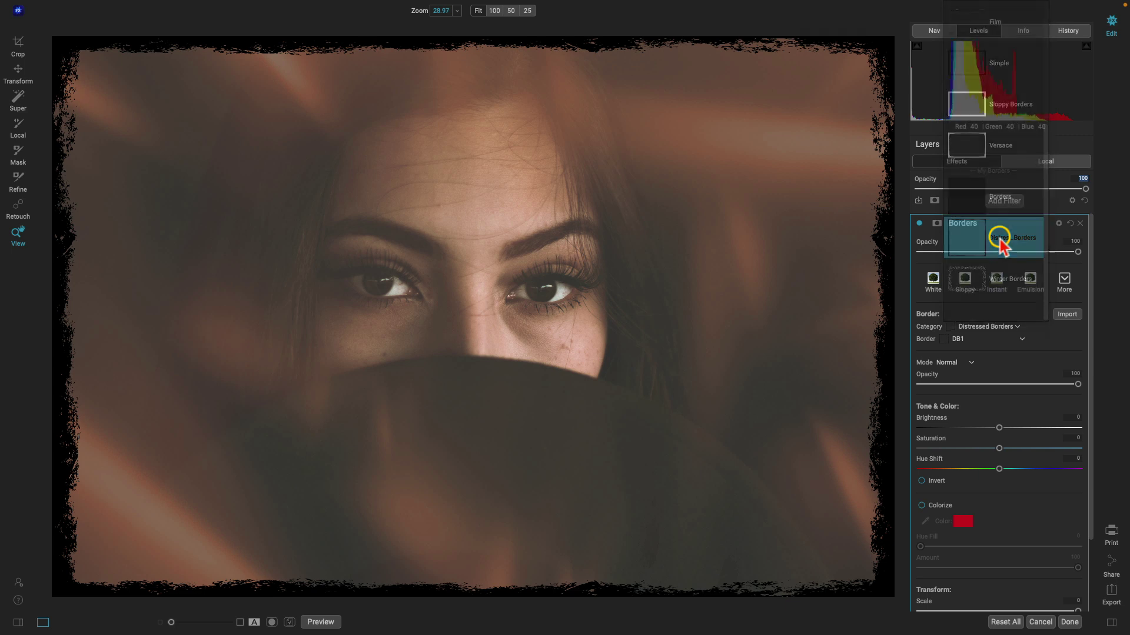
Apply the DB8 border from the Distressed Borders category.
click(1002, 340)
scroll(989, 315, down, 1)
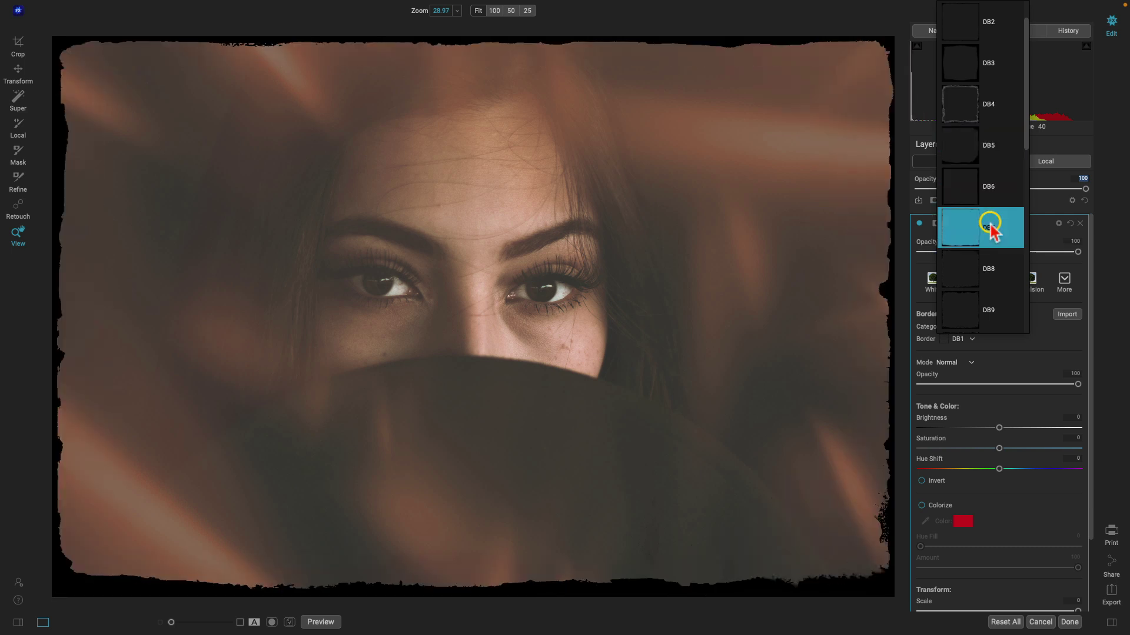
click(992, 268)
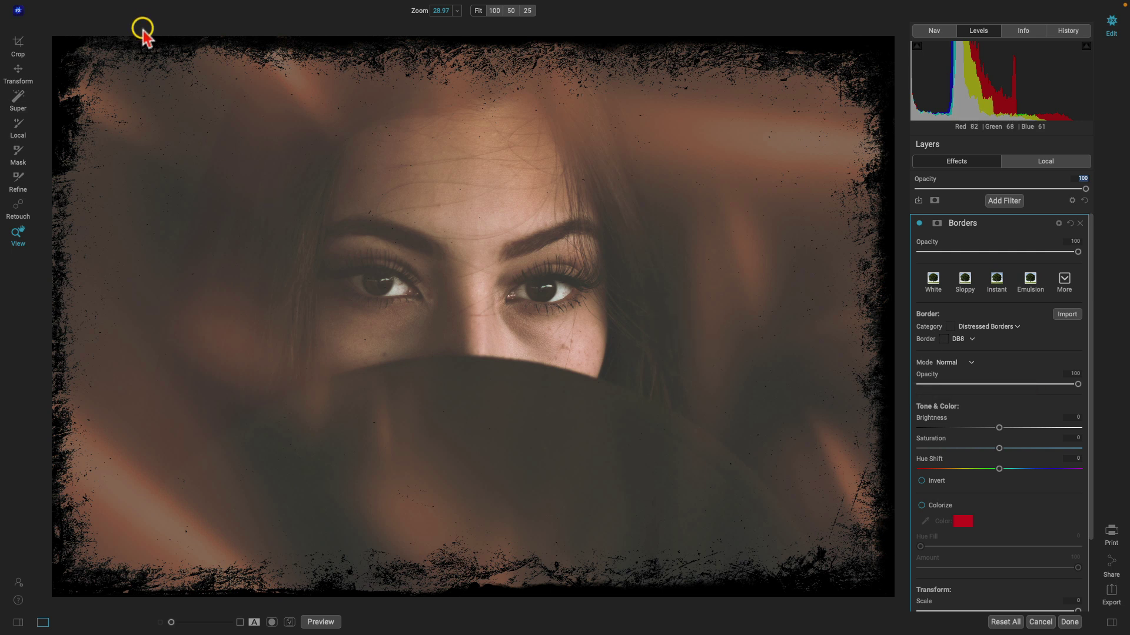
Open the Extras Manager to view its preset categories and extras types, and close it.
click(125, 6)
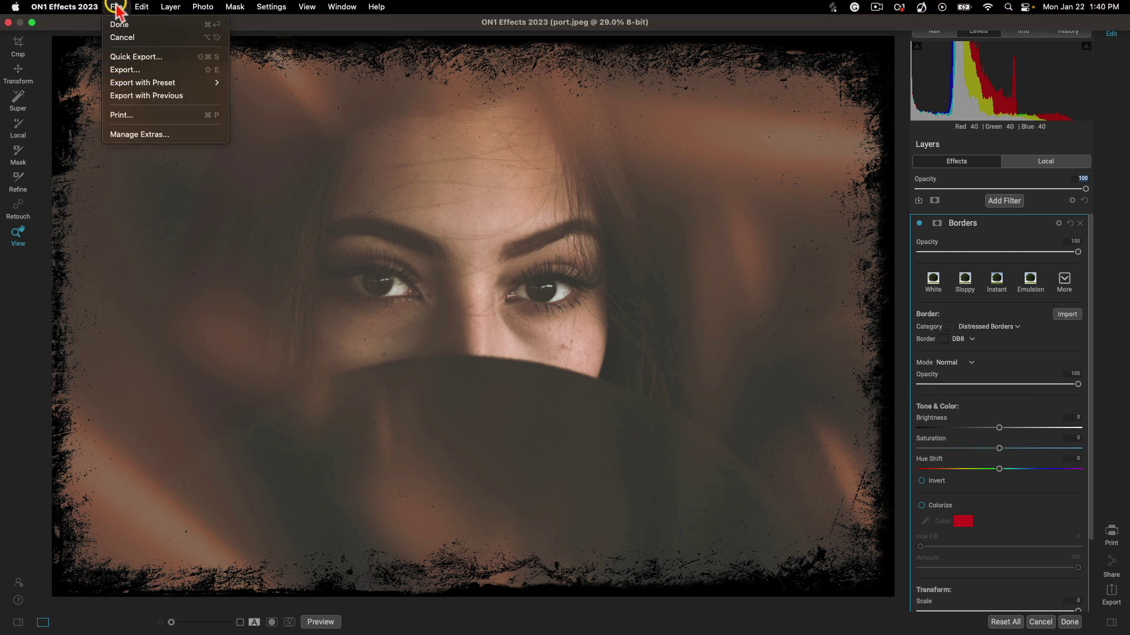
click(137, 136)
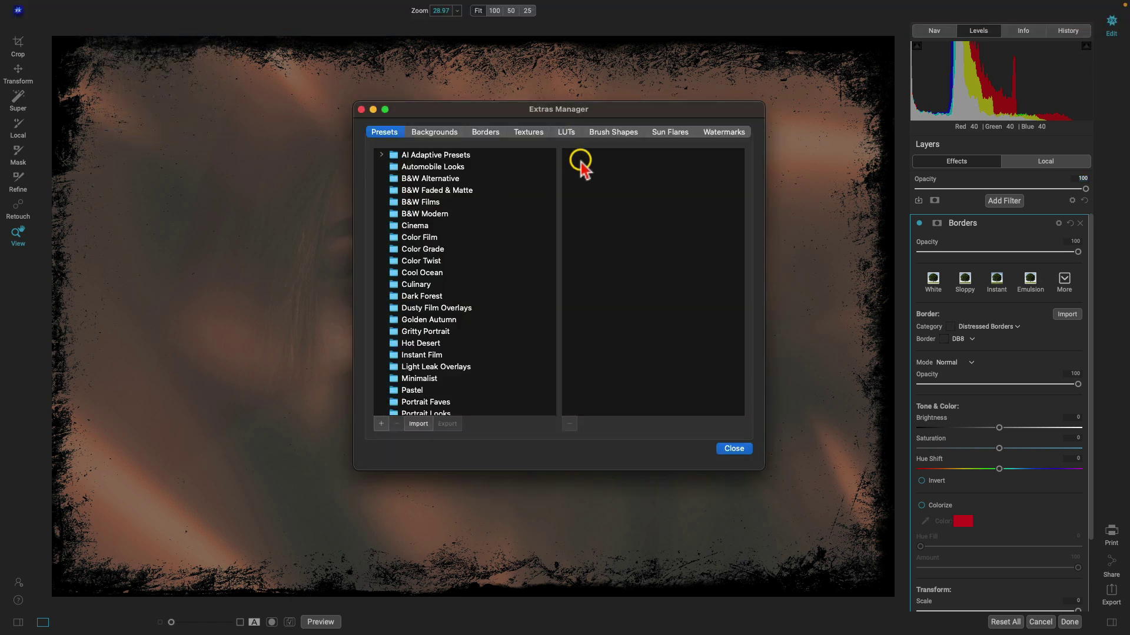
click(733, 449)
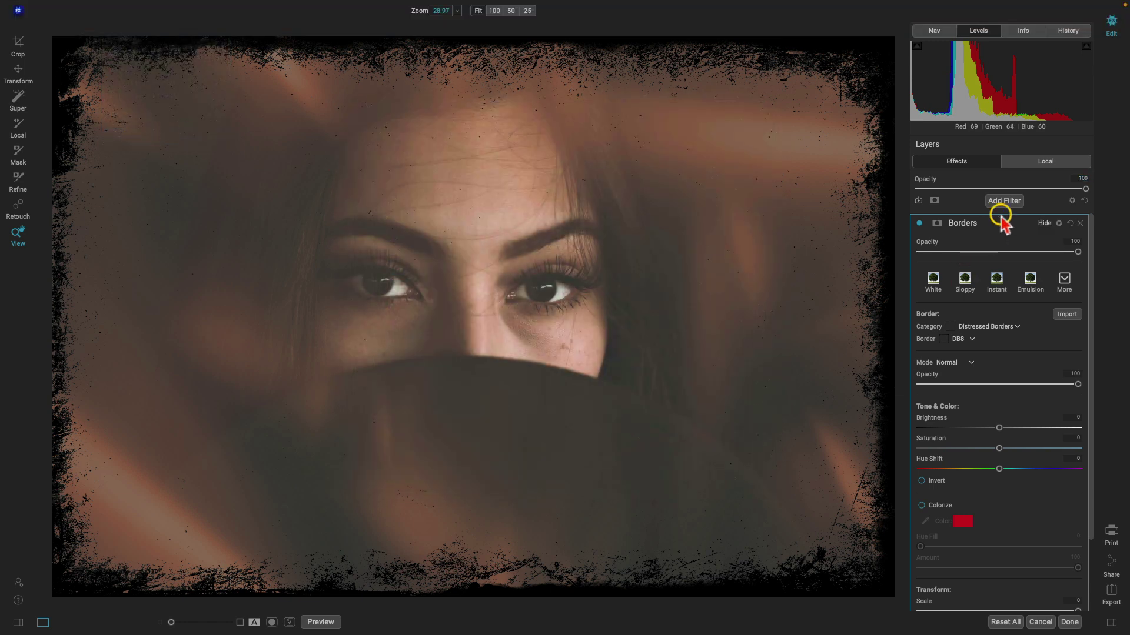
Add another Textures filter and open its texture import, dismissing the file browser and Extras Manager without importing.
click(1010, 201)
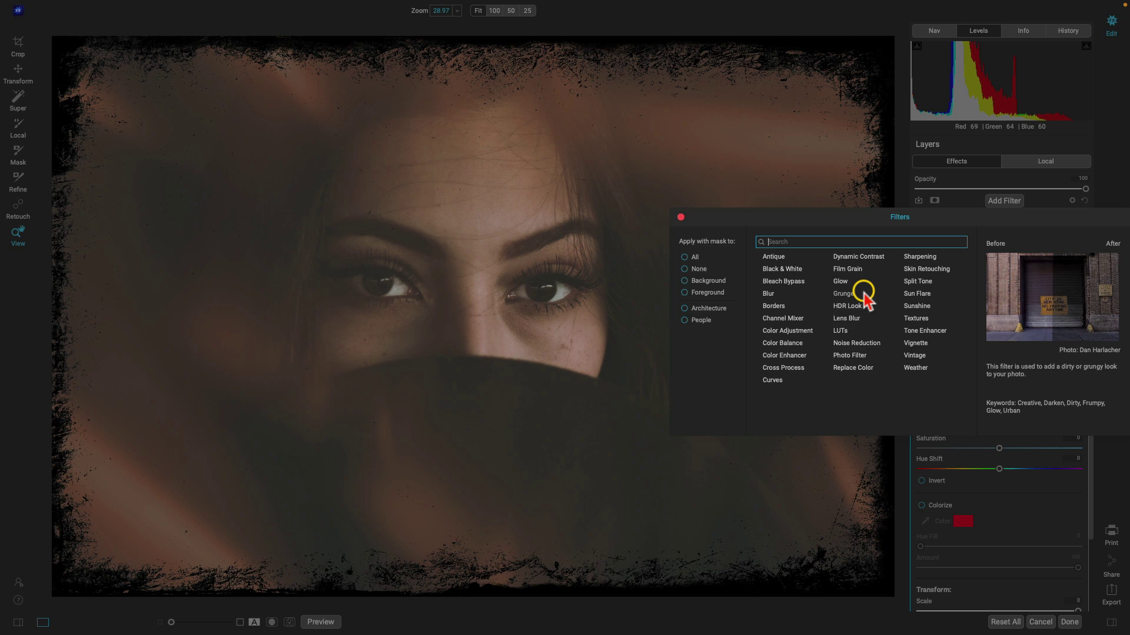
click(917, 319)
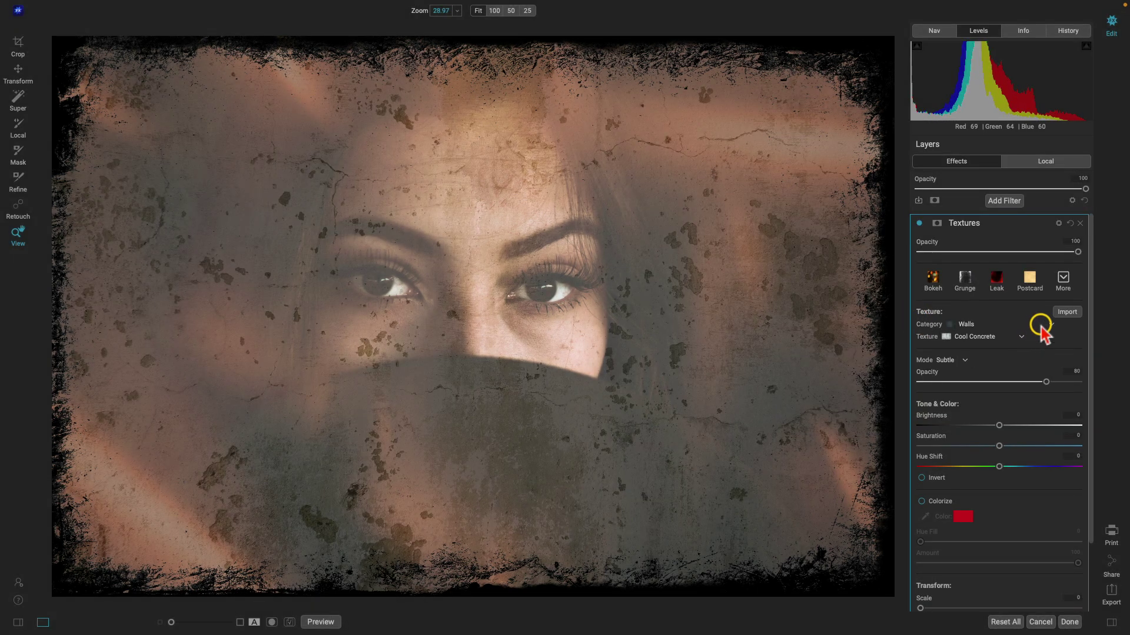
click(1066, 312)
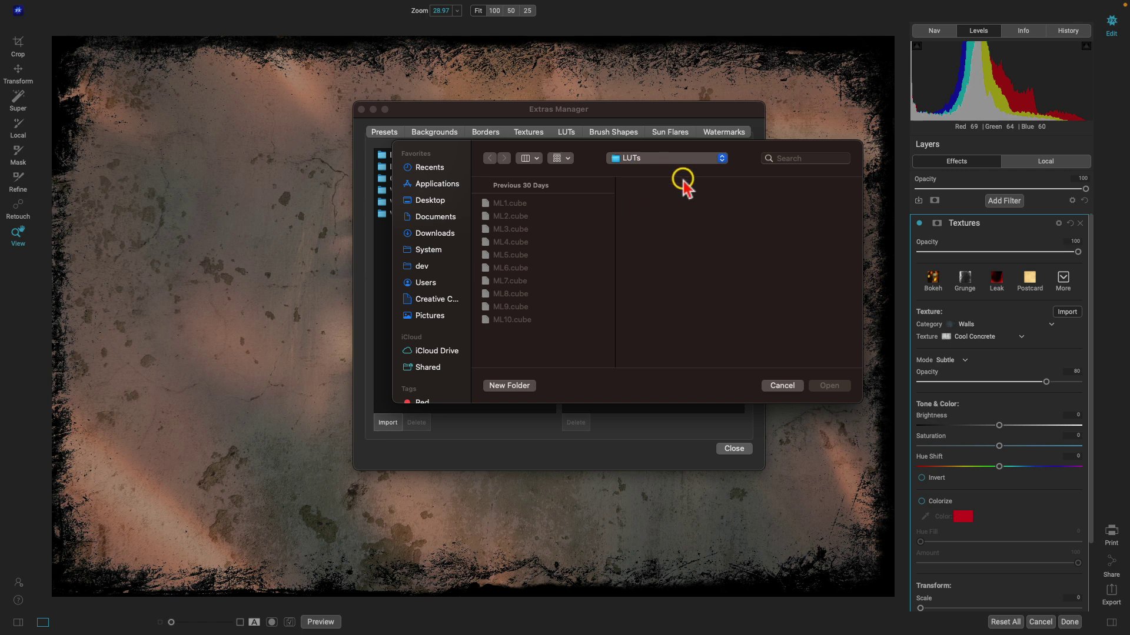
click(782, 386)
click(735, 448)
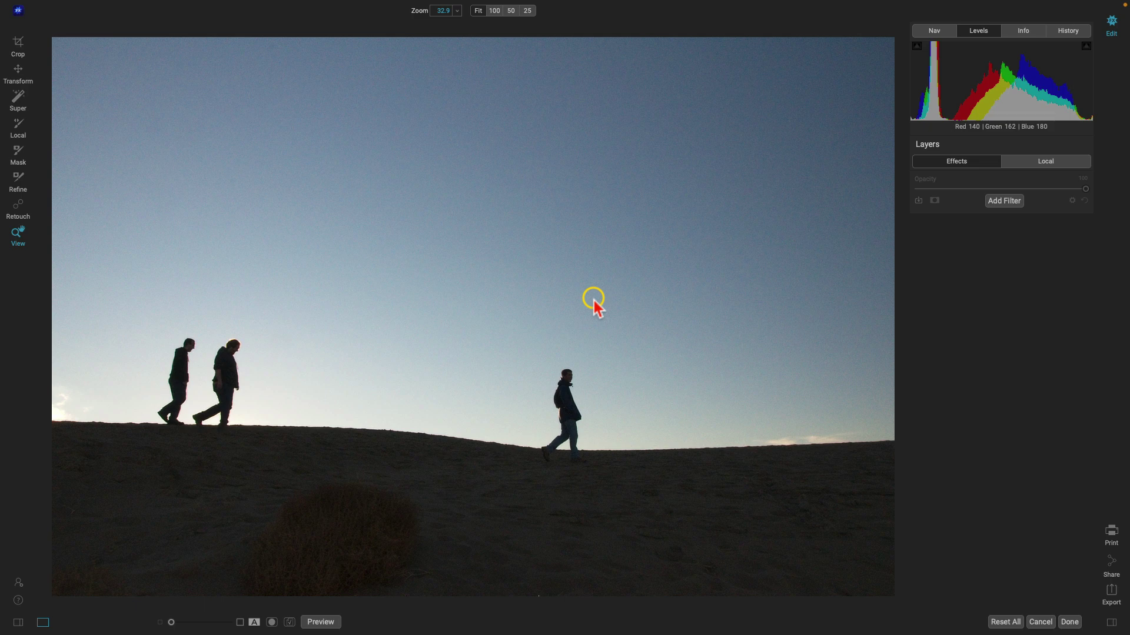
Open the Extras Manager for the silhouette photo and start importing brush shapes.
click(116, 7)
click(154, 134)
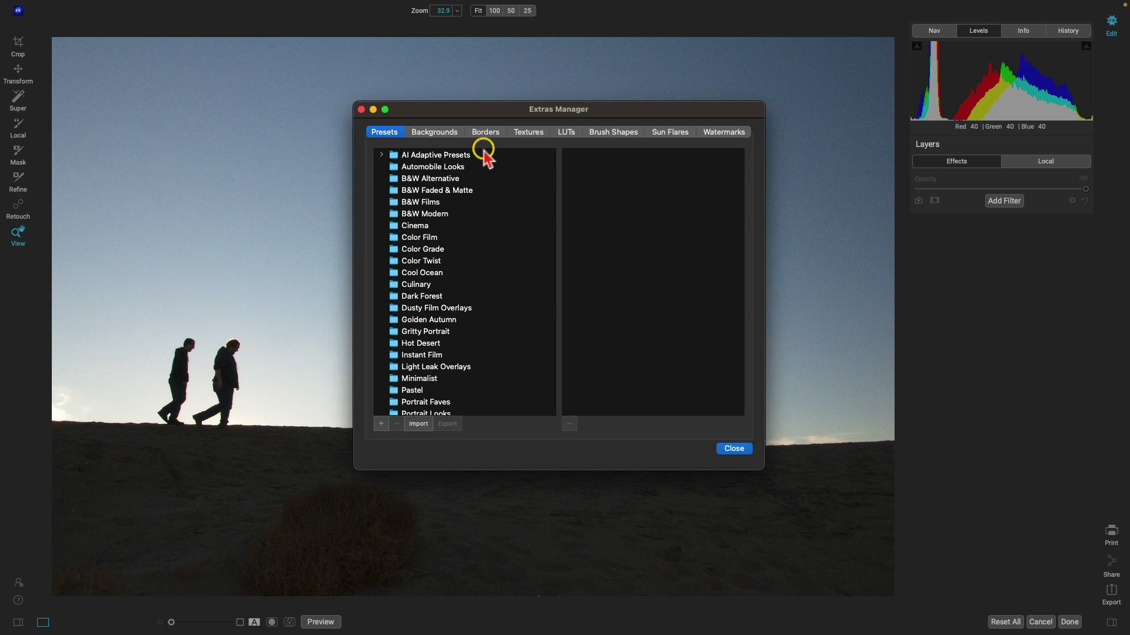
click(612, 135)
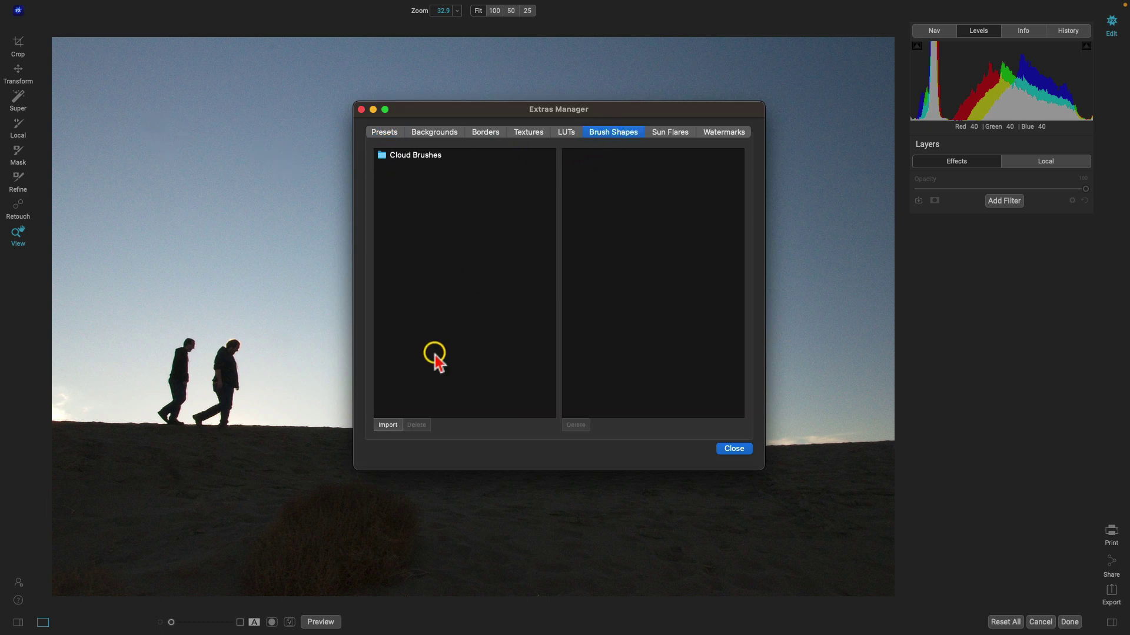
click(390, 426)
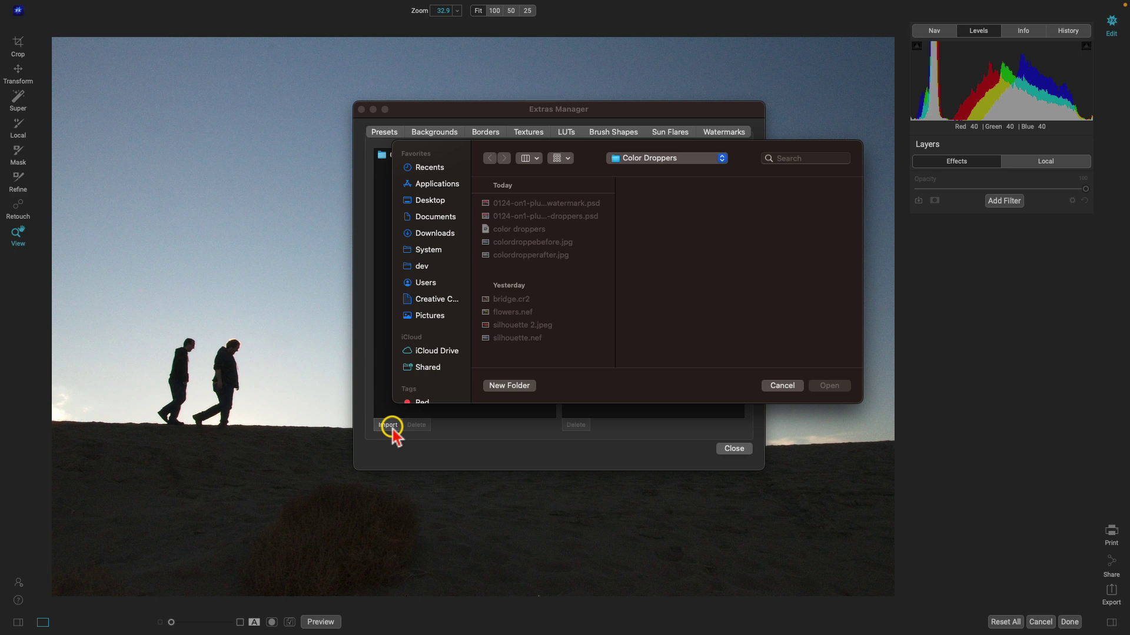
Choose the Cloud Brushes Vol. 1.abr file from the ON1 RAW September cloud brushes folder for import.
click(647, 158)
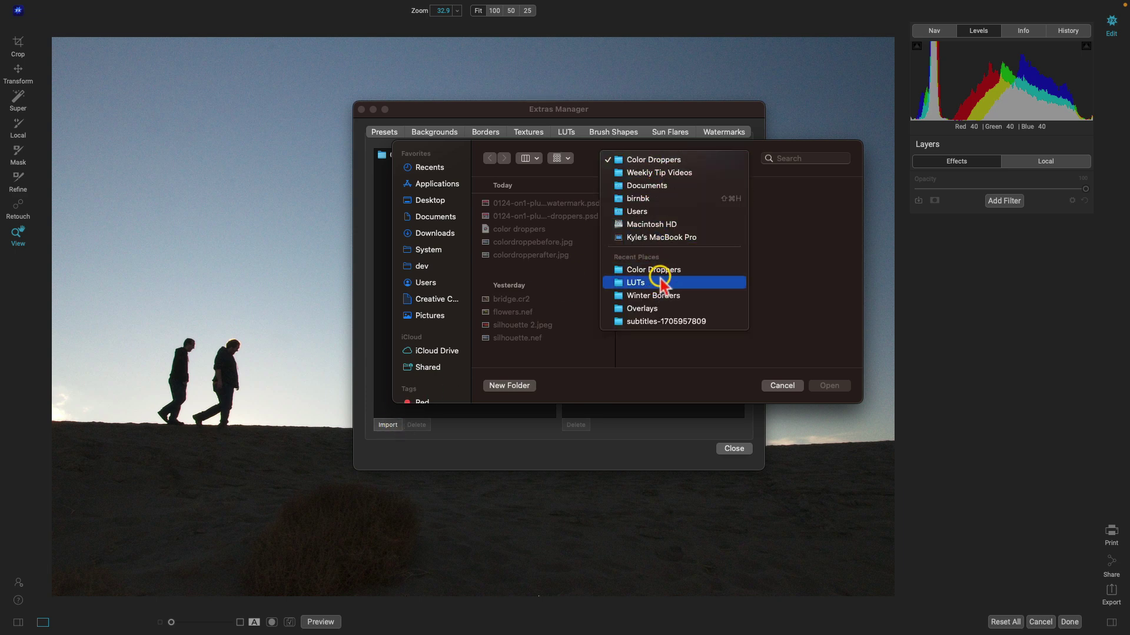
click(653, 310)
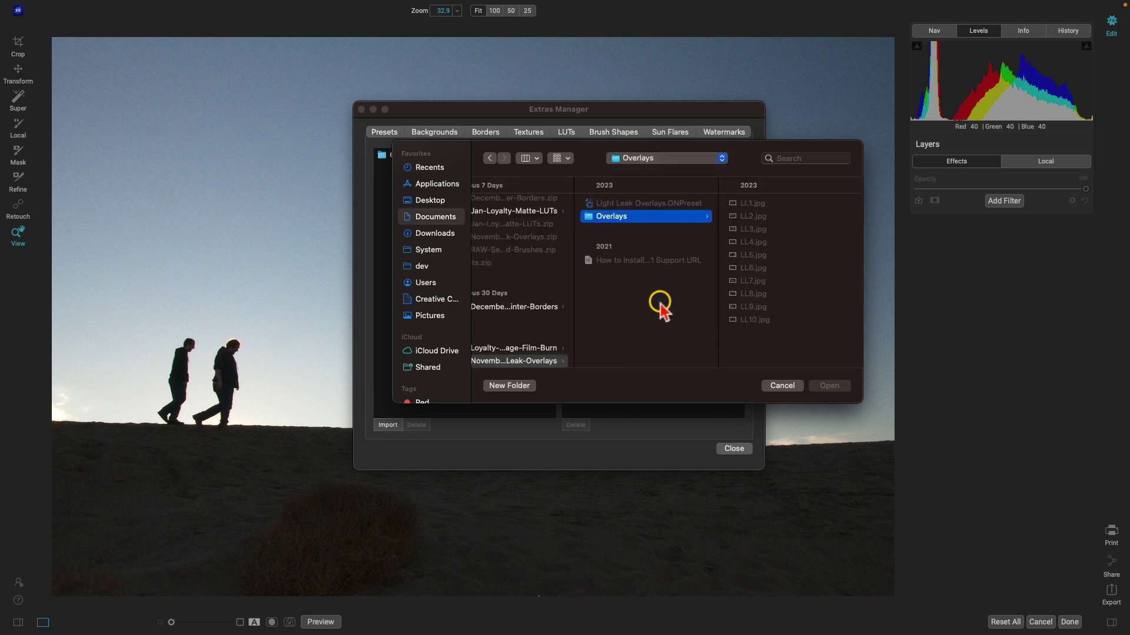
scroll(528, 283, down, 3)
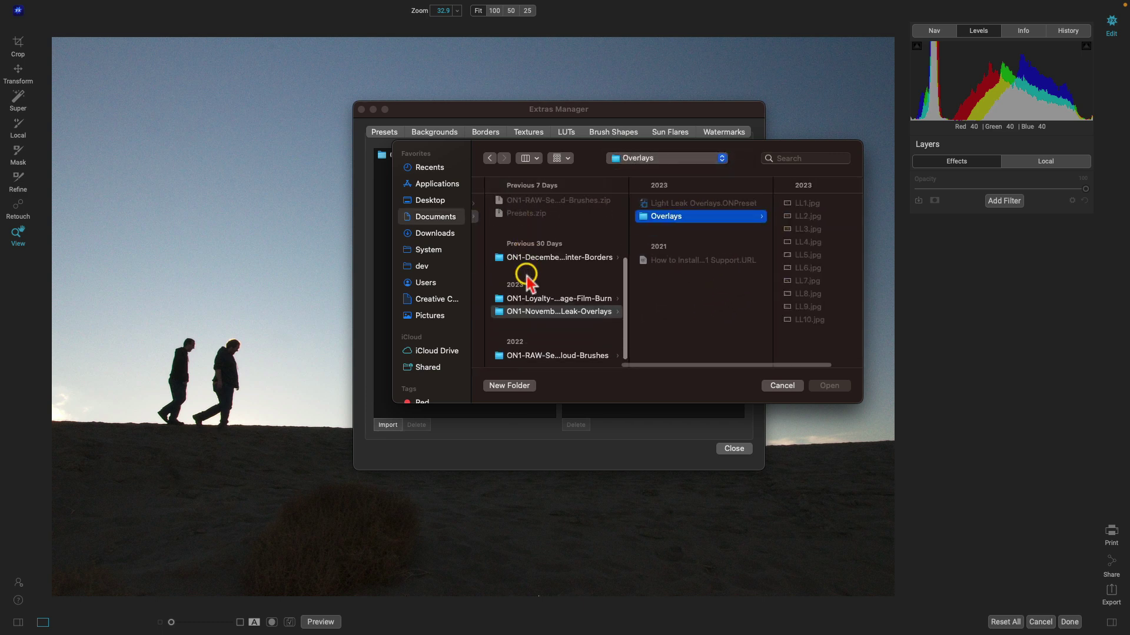
click(584, 356)
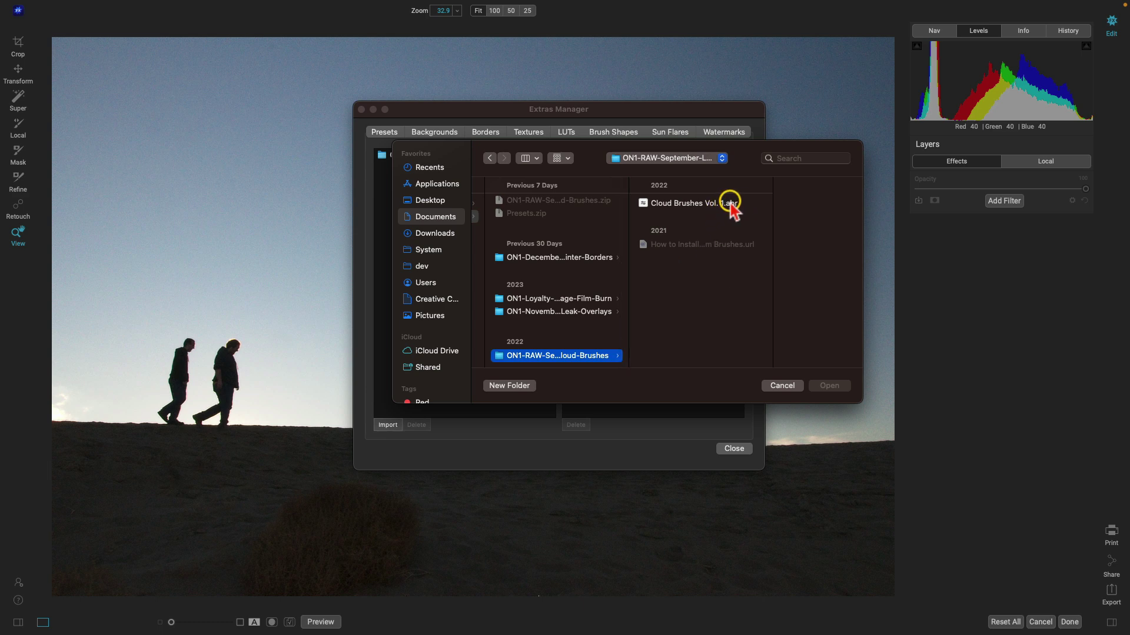
click(700, 206)
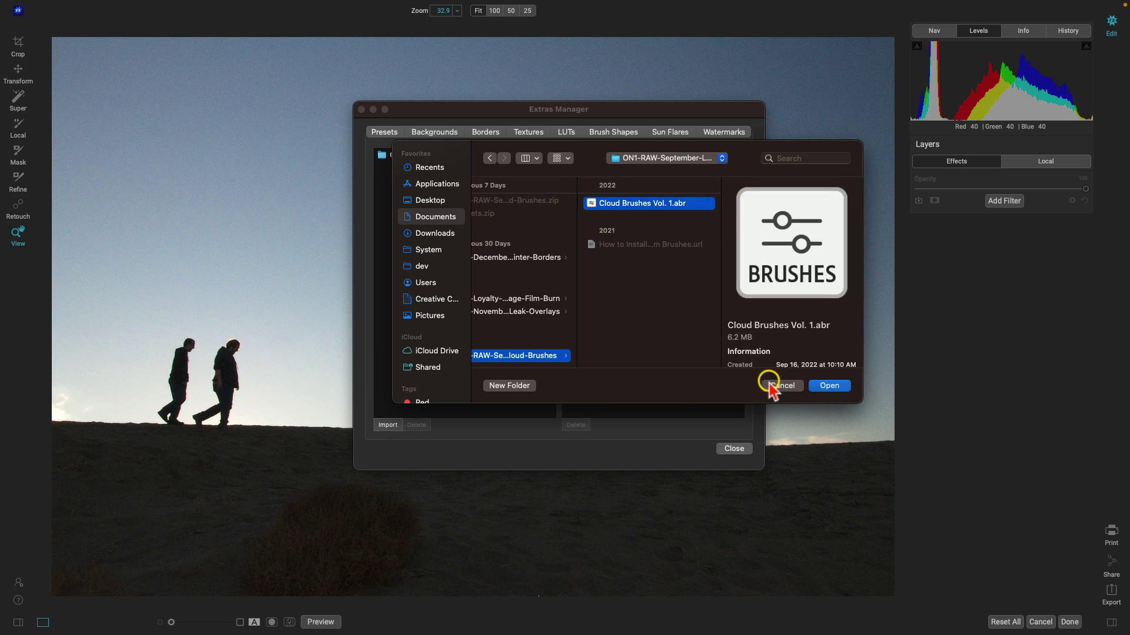
click(829, 386)
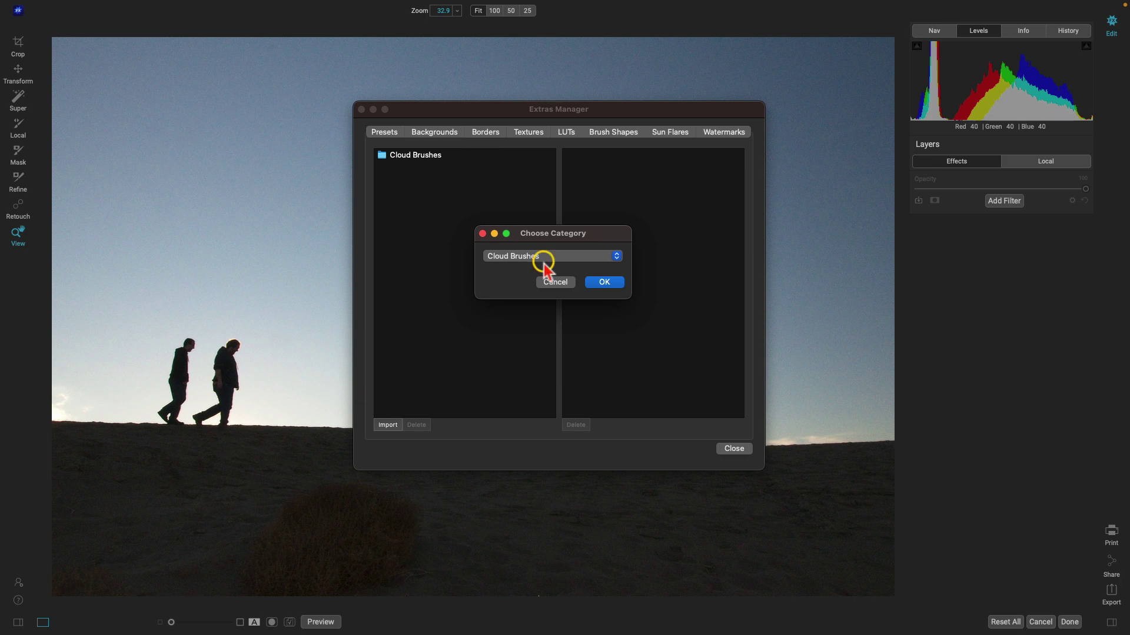
Import the brush shapes into a new category named Second Cloud Brush Set.
click(565, 256)
click(556, 239)
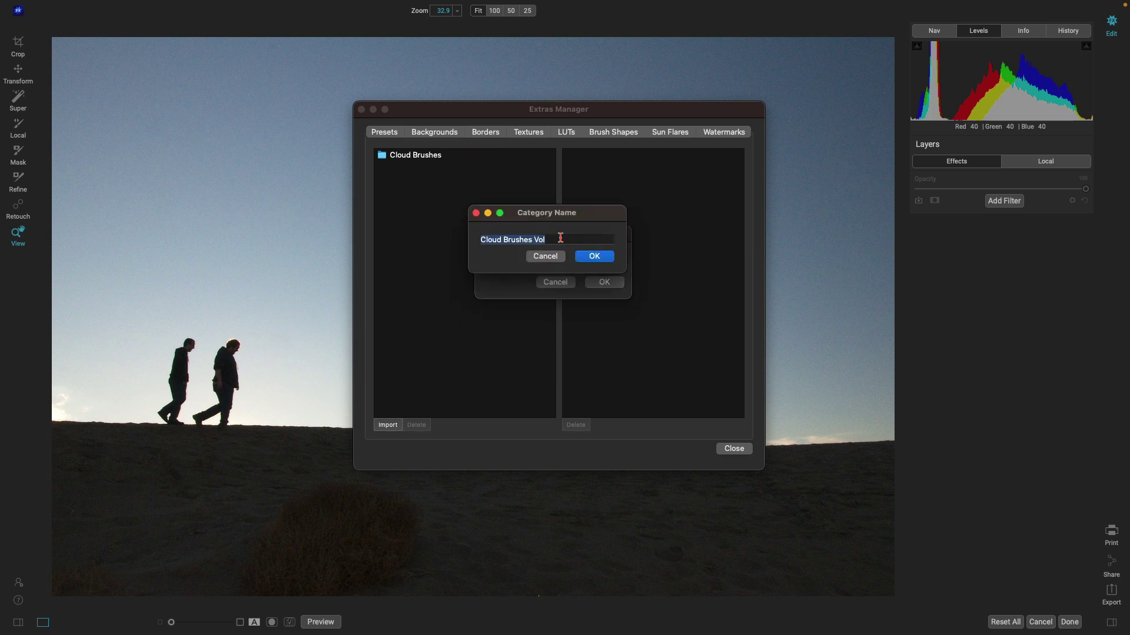
text(Second)
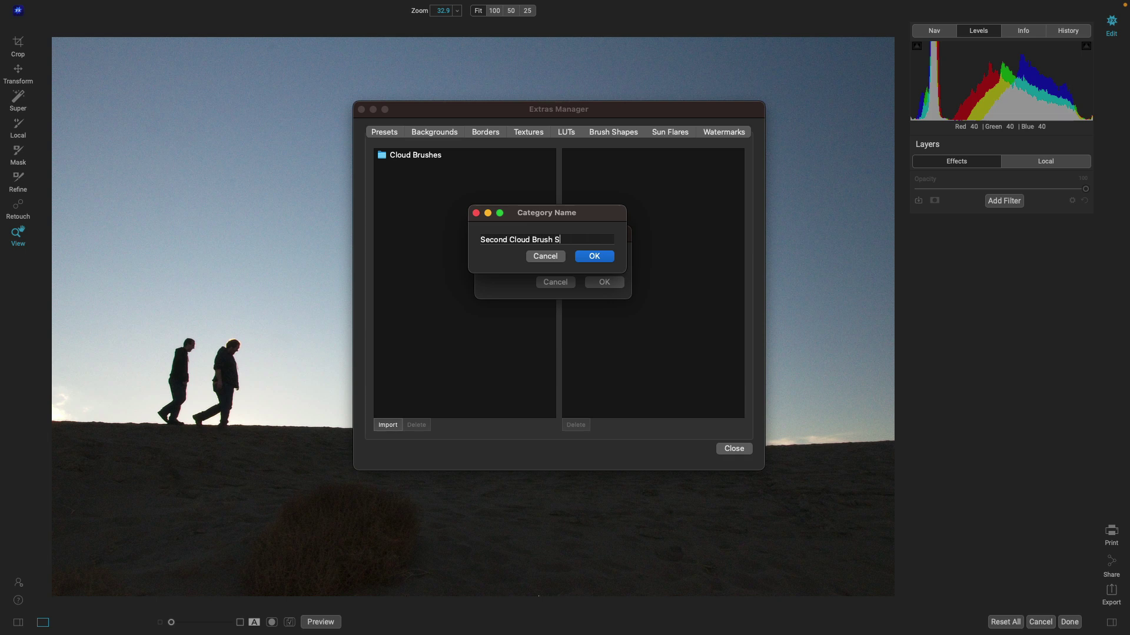
click(590, 257)
click(606, 283)
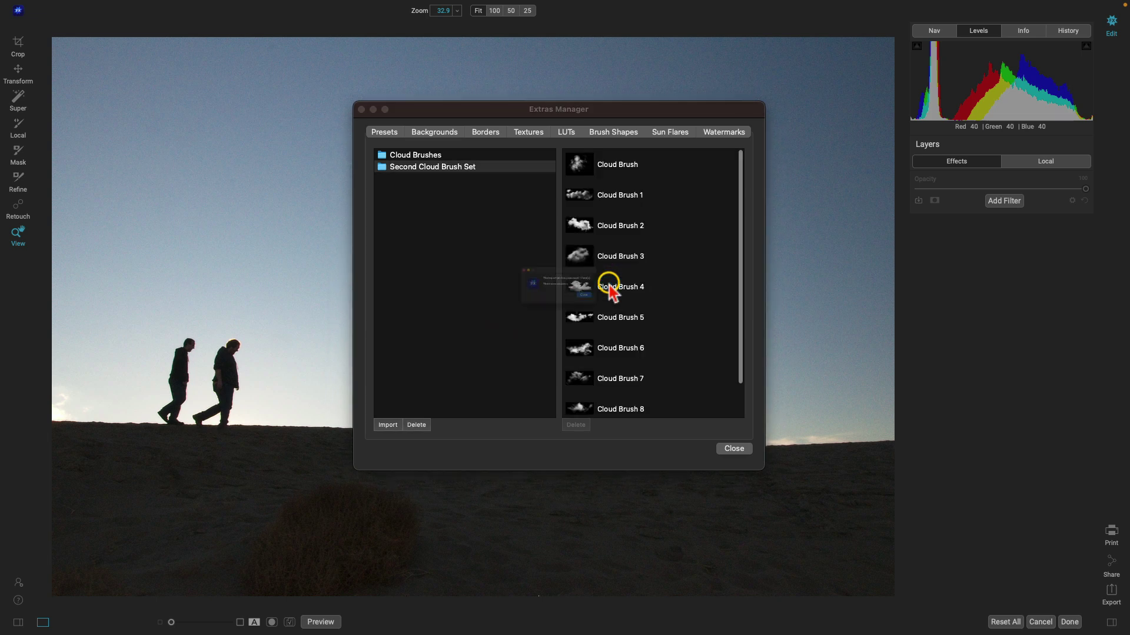
click(627, 312)
Compare the brush shapes in the Cloud Brushes and Second Cloud Brush Set categories, and close the Extras Manager.
scroll(638, 202, down, 2)
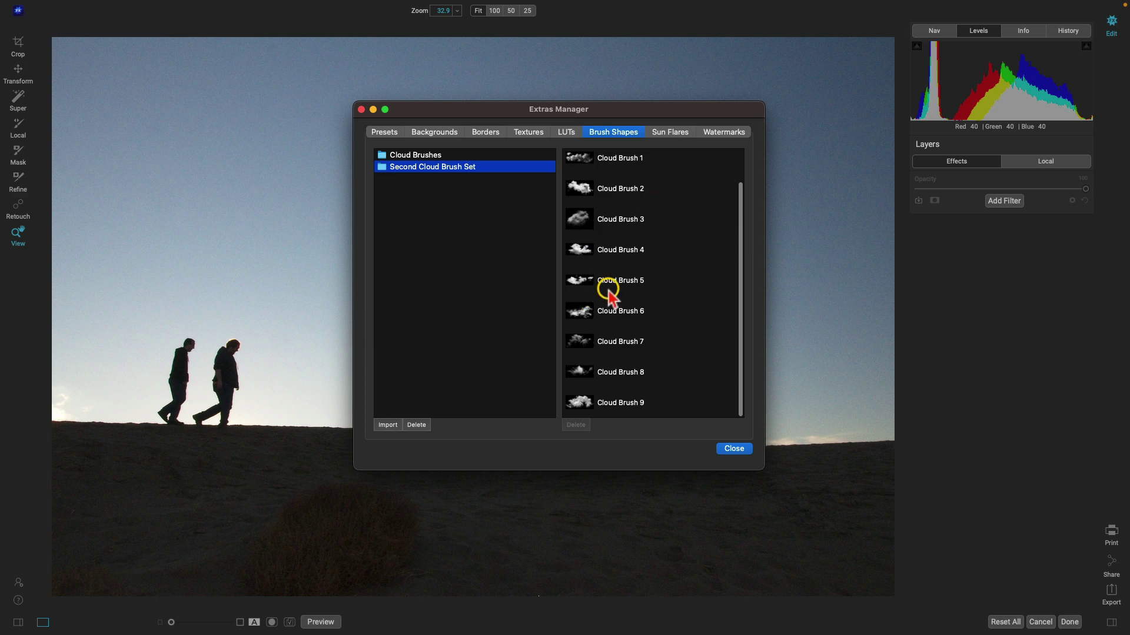
scroll(609, 294, up, 2)
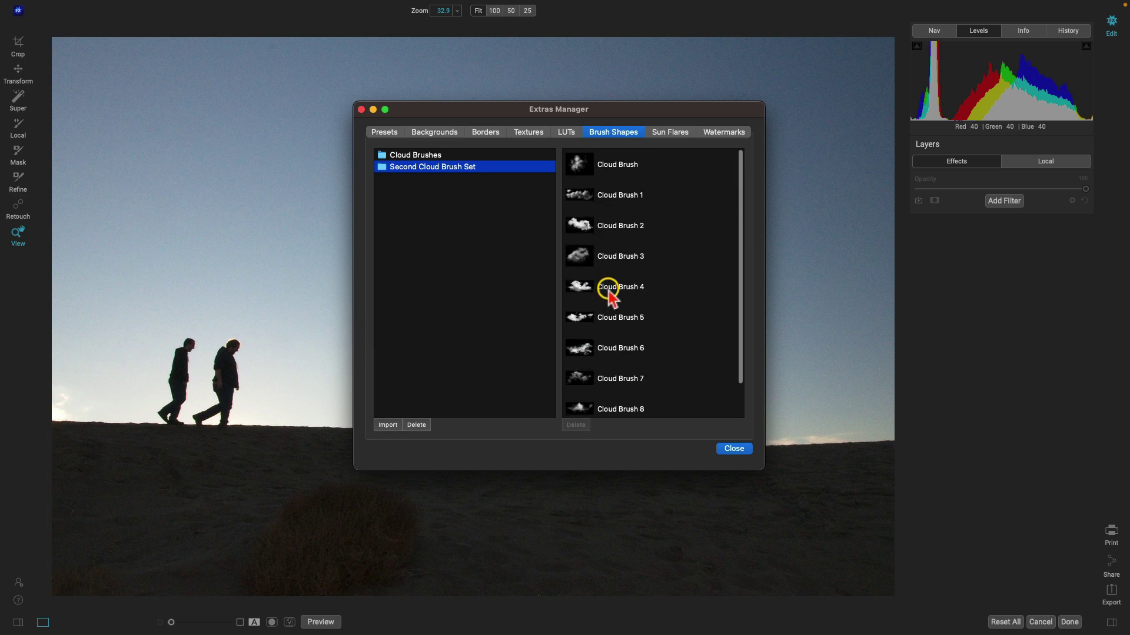
click(441, 155)
scroll(637, 202, down, 10)
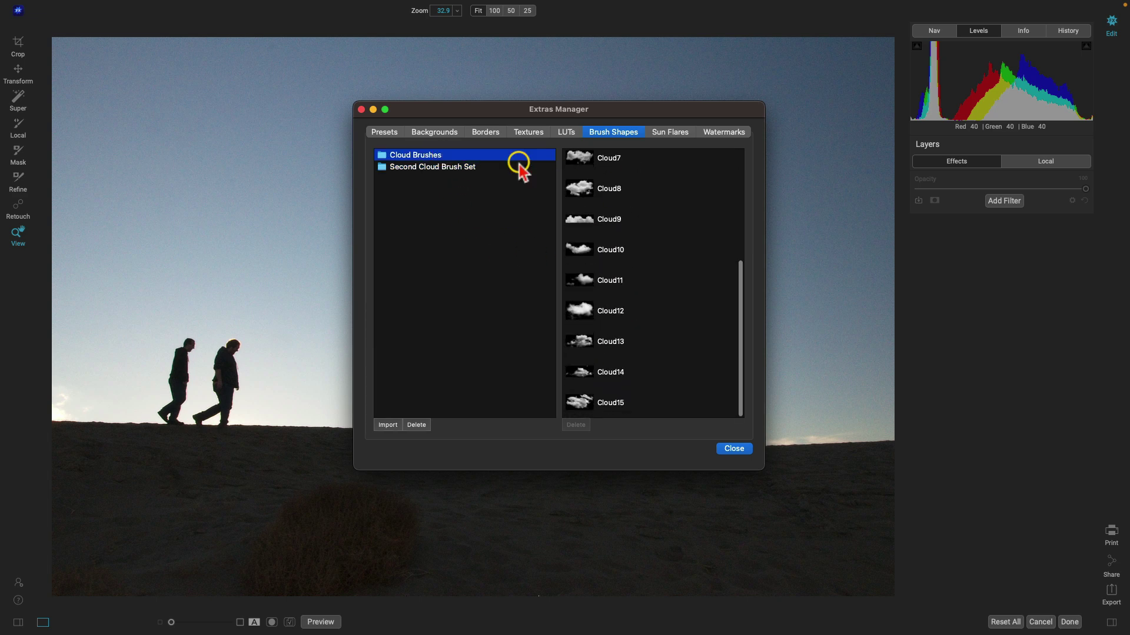
click(479, 168)
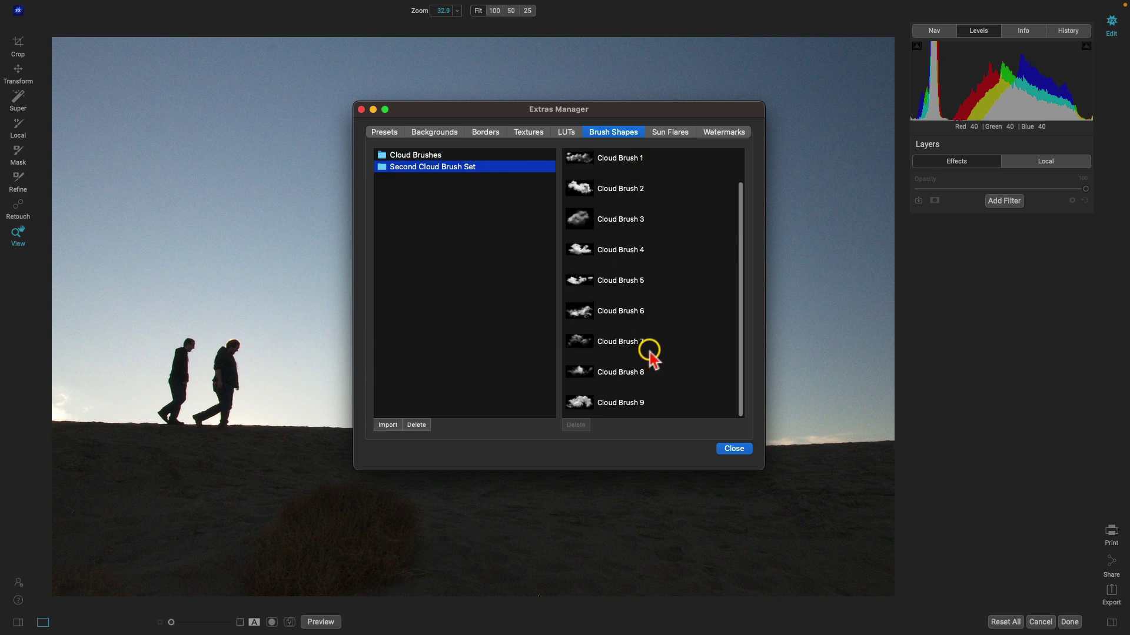
click(475, 156)
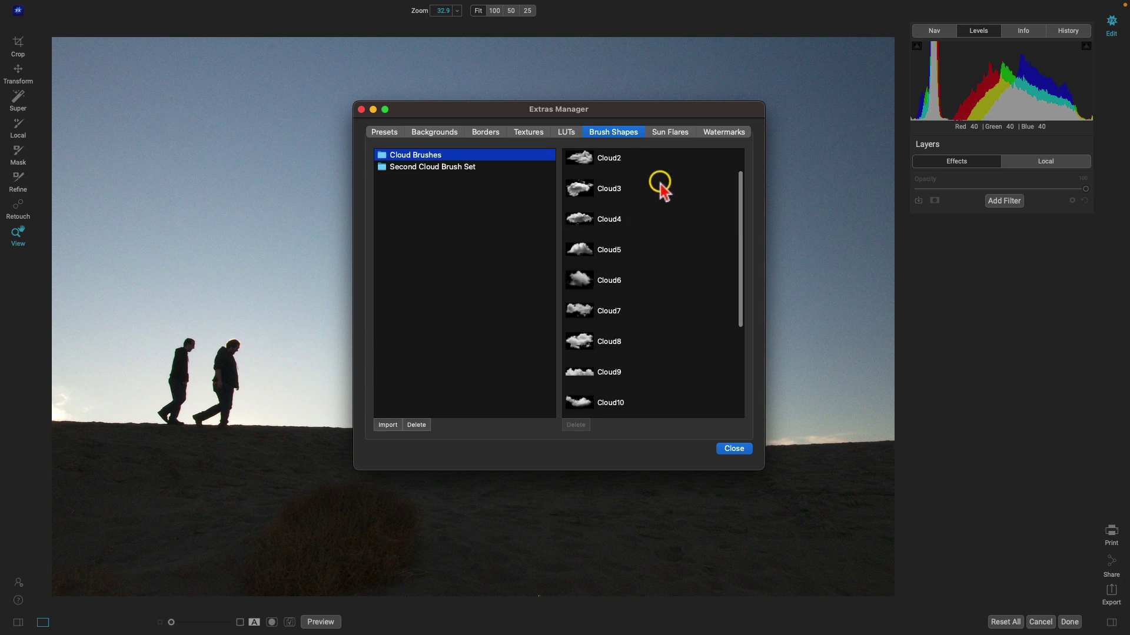
click(463, 168)
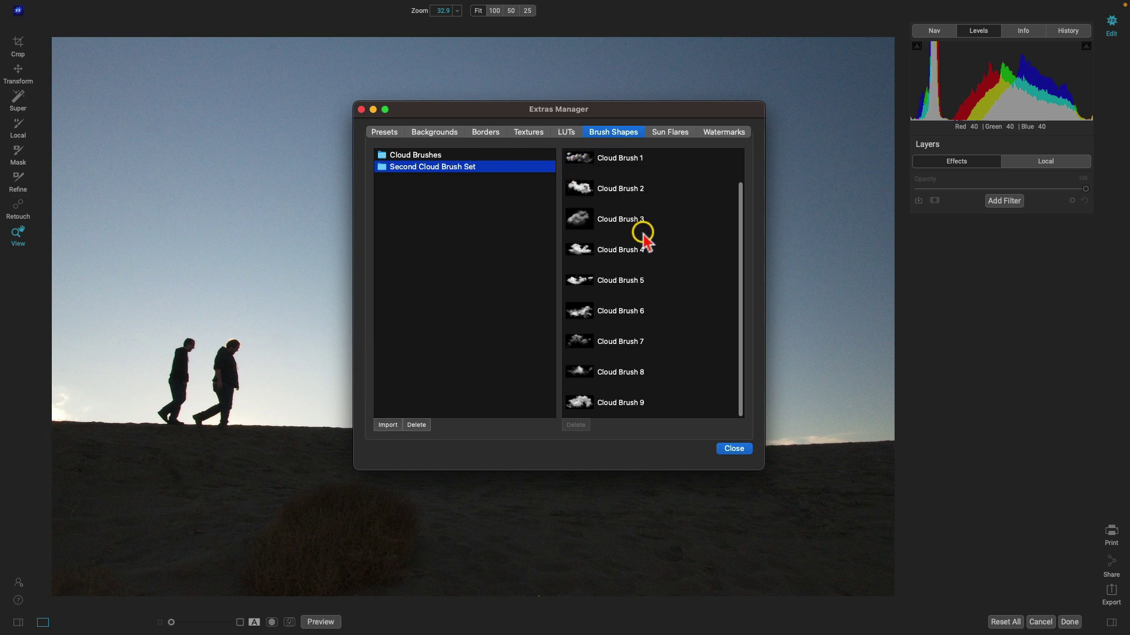
click(733, 449)
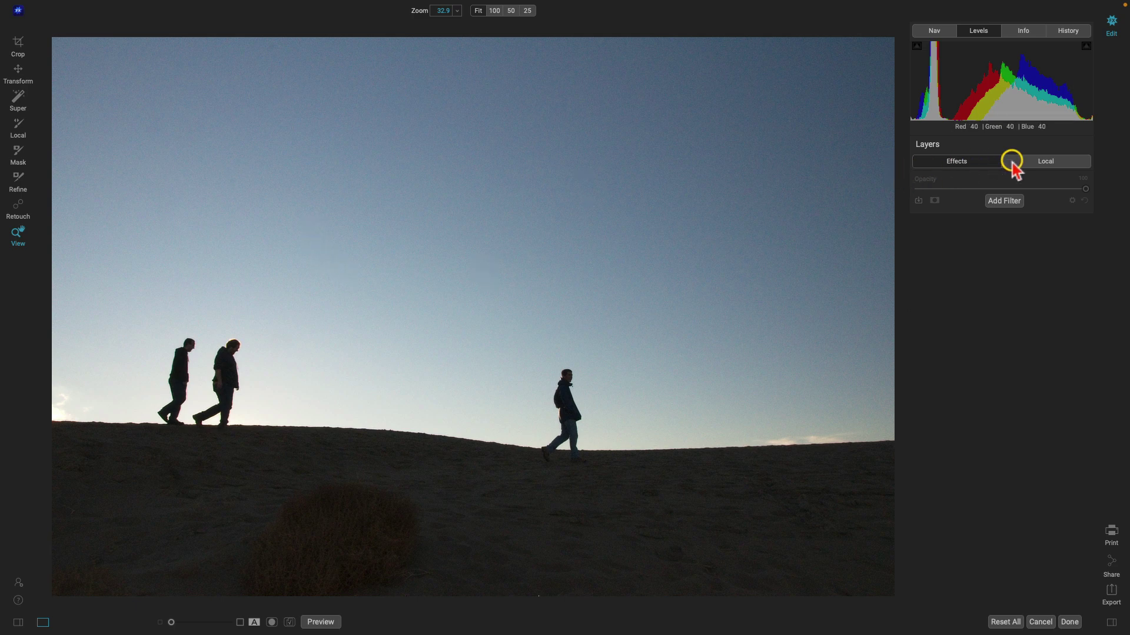
Start a local adjustment on the silhouette photo, name it Cloud Brush, and turn on Paint with Color.
click(1045, 162)
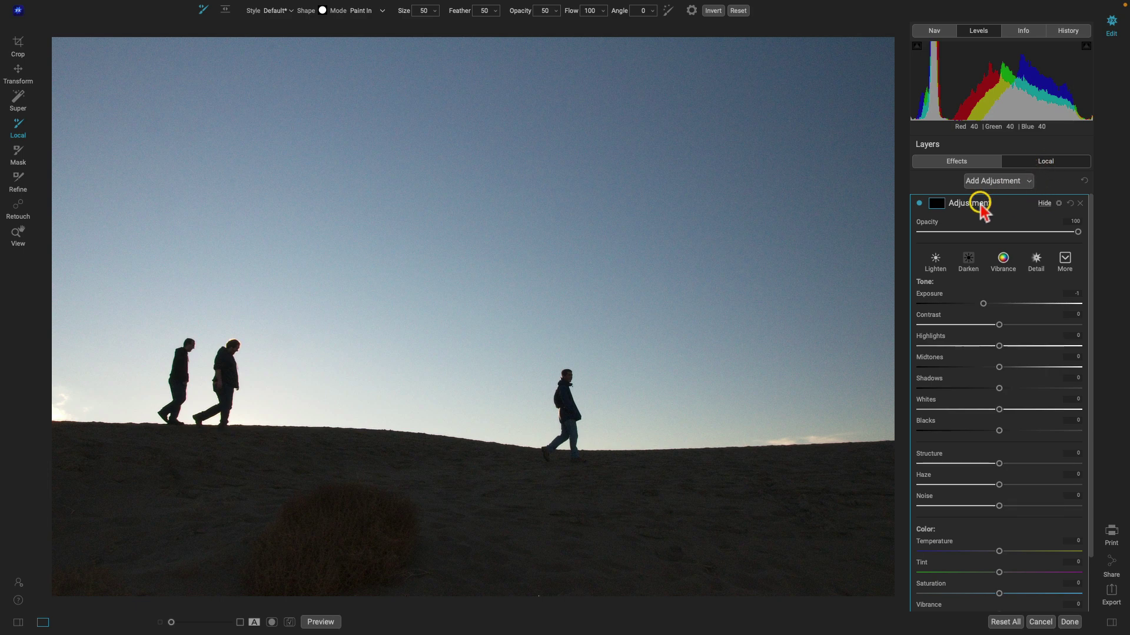
text(Cloud Brush)
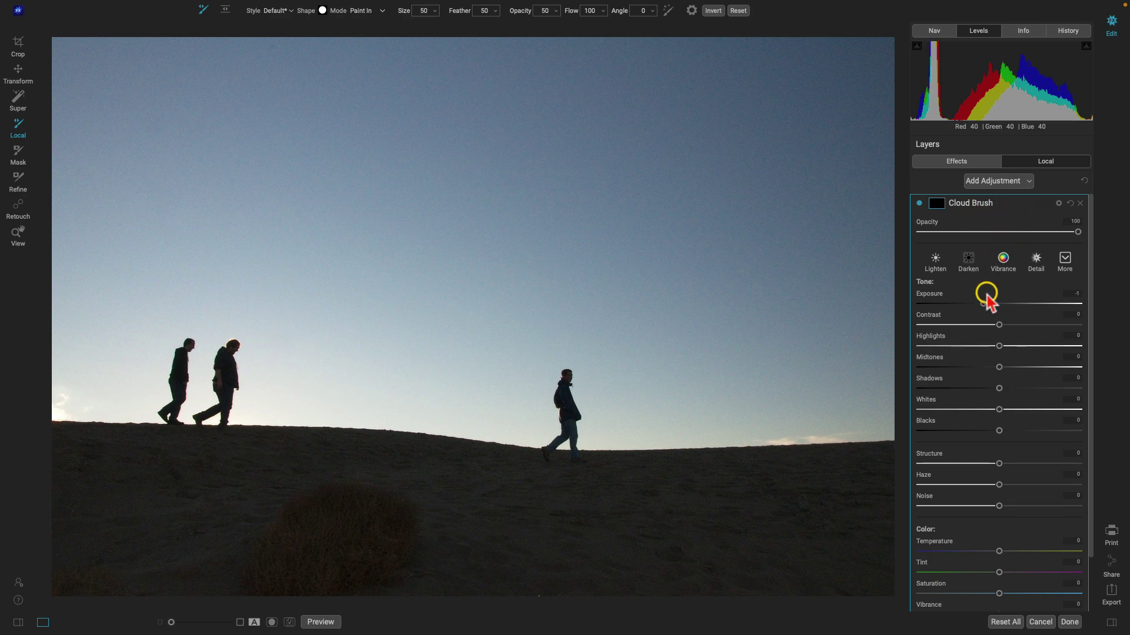
scroll(986, 294, down, 3)
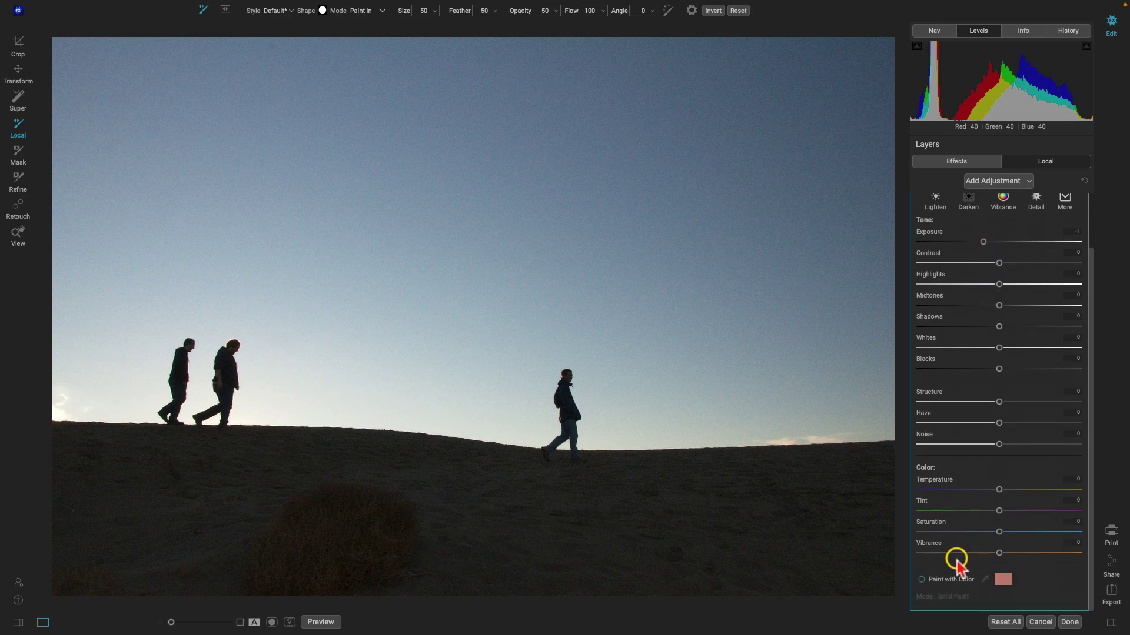
click(921, 580)
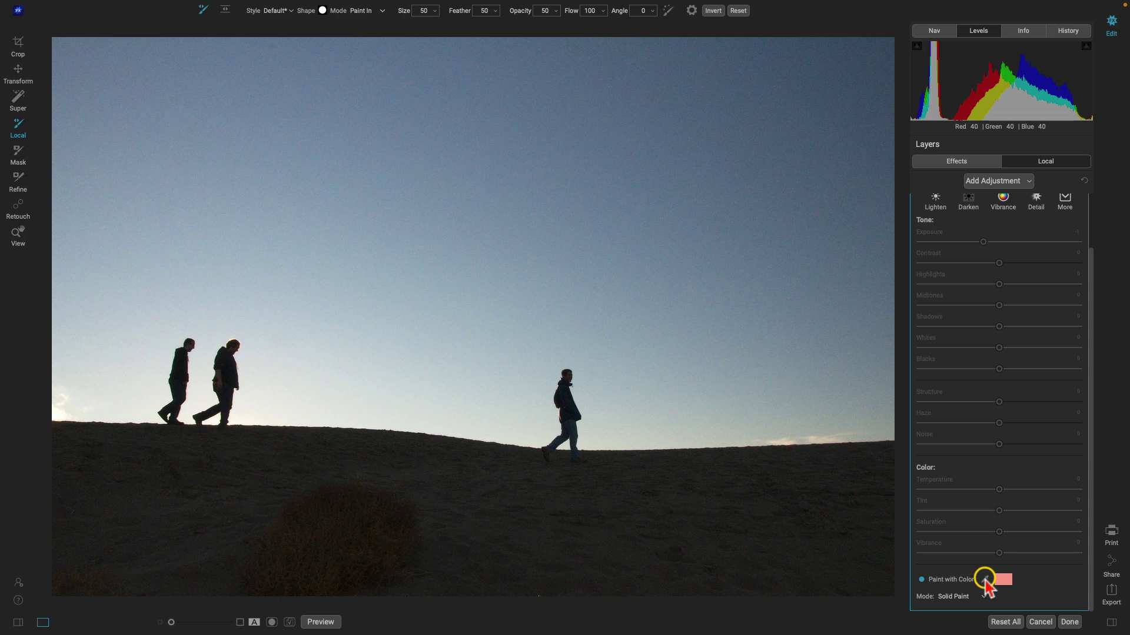
Set the paint color by sampling the pale cream glow just above the horizon in the photo.
mouse_move(877, 493)
mouse_down()
mouse_move(811, 470)
mouse_move(803, 440)
mouse_up()
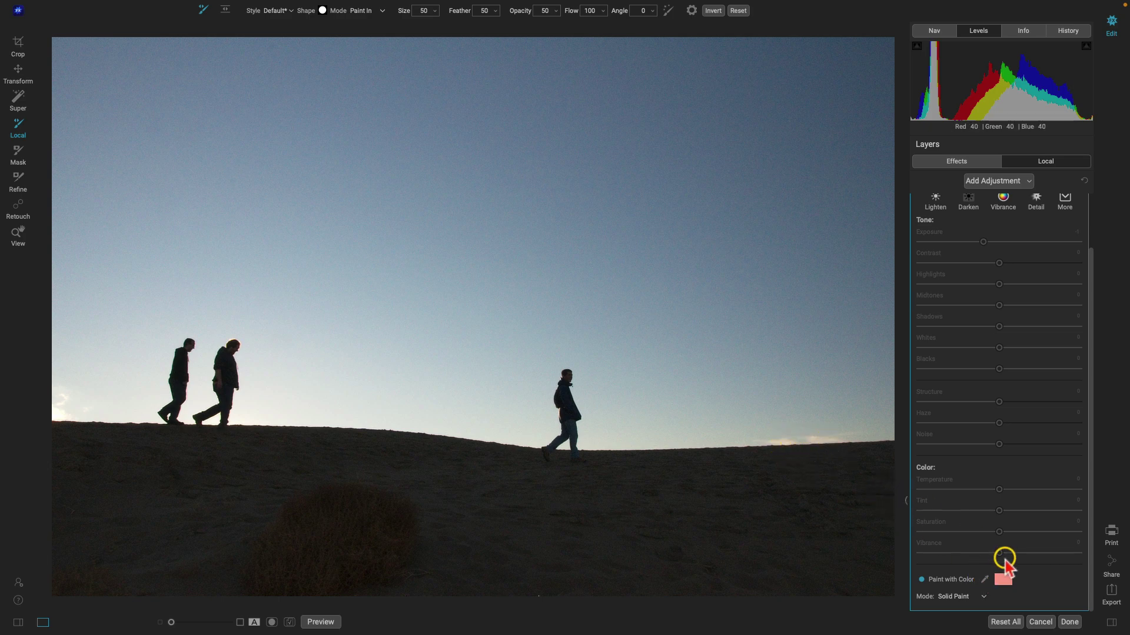
click(1003, 577)
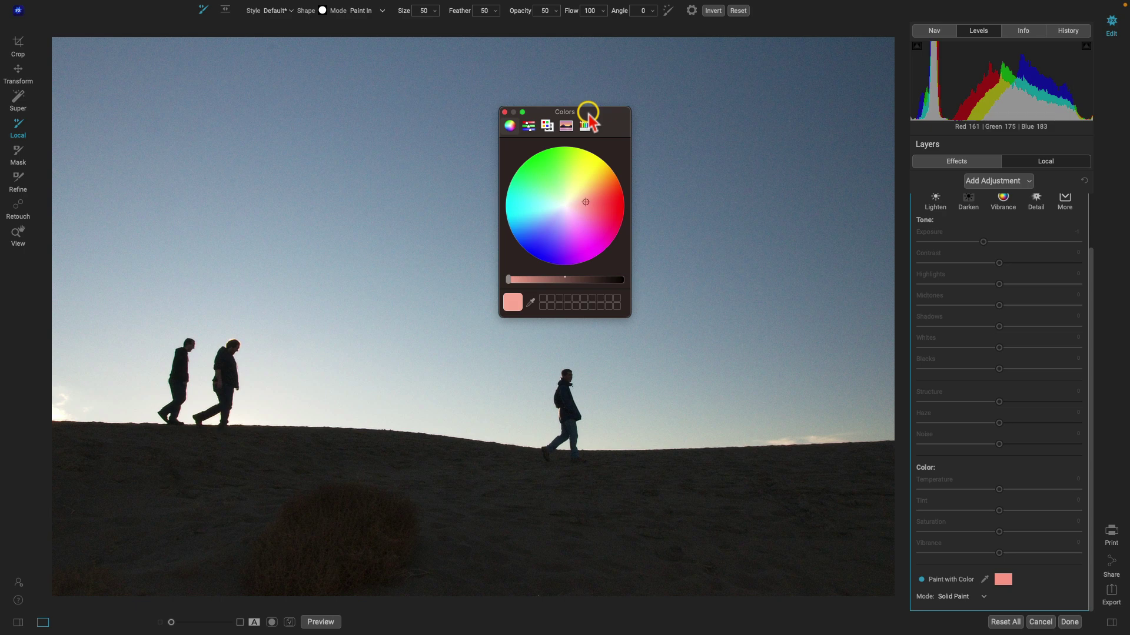
click(532, 303)
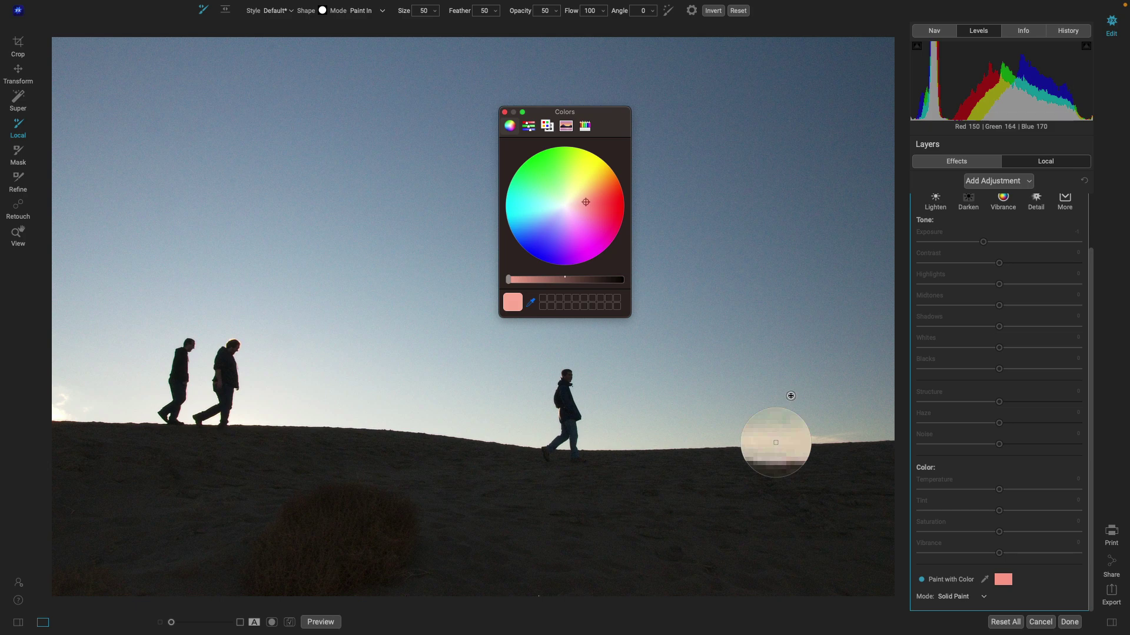
click(776, 442)
click(778, 425)
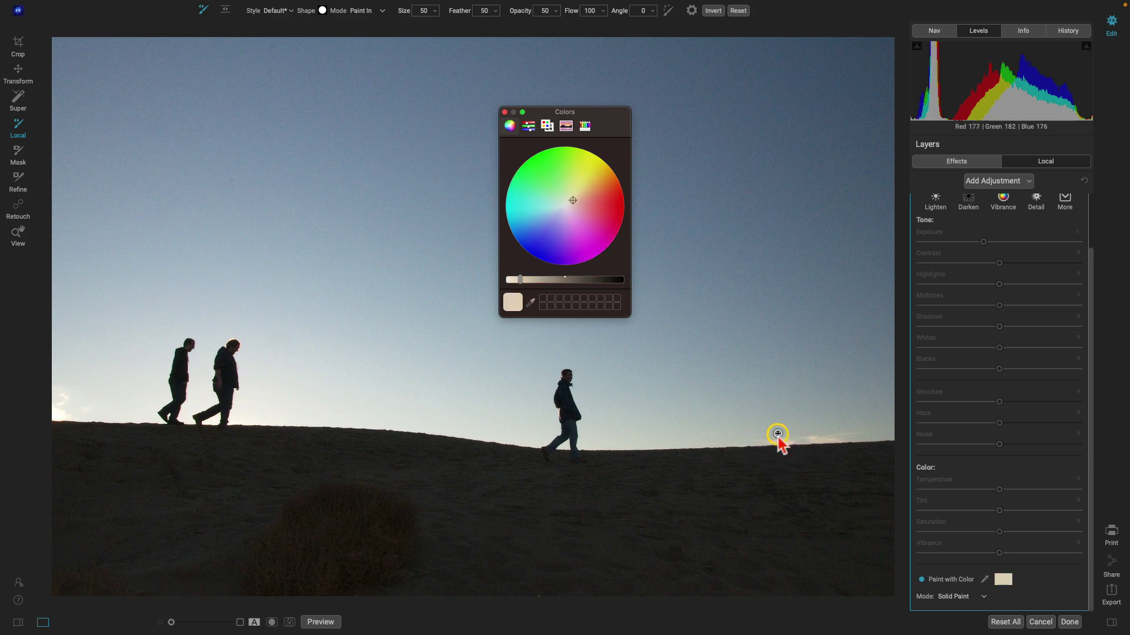
click(505, 111)
Select the fourth cloud shape in the Cloud Brushes category and set the brush opacity to 100.
click(322, 10)
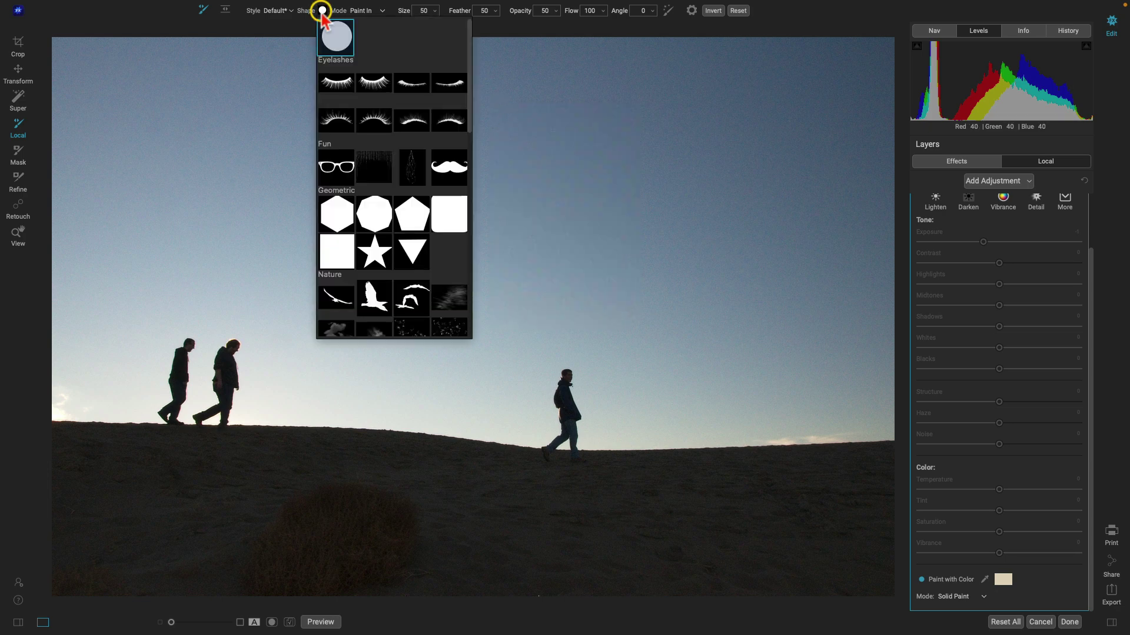
scroll(406, 167, down, 5)
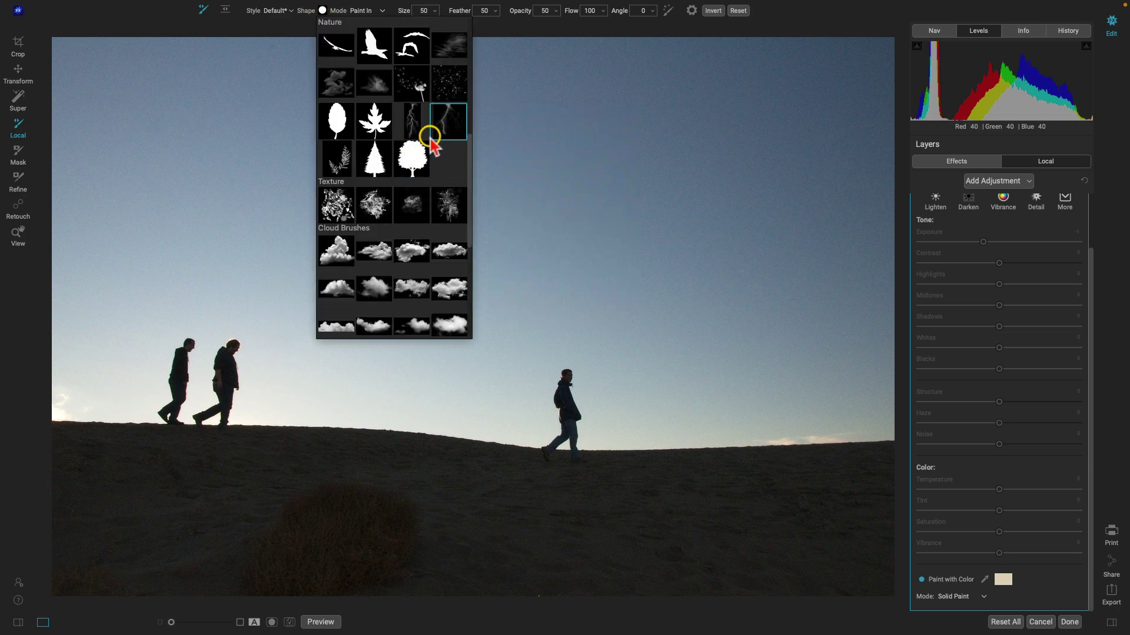
scroll(411, 209, down, 2)
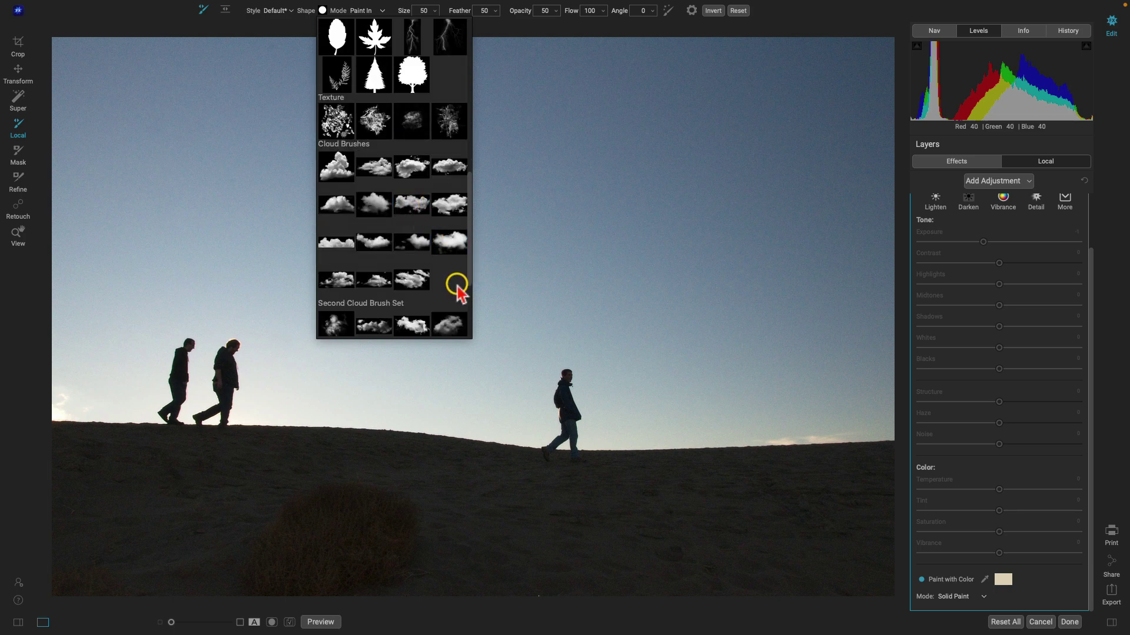
drag(470, 272, 471, 306)
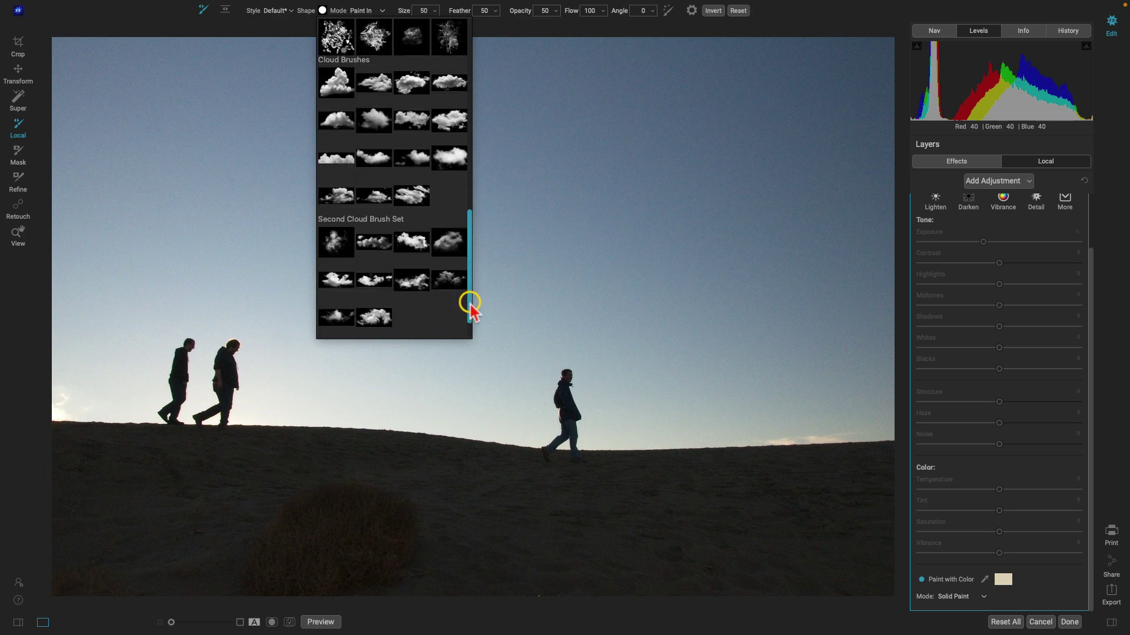
click(447, 89)
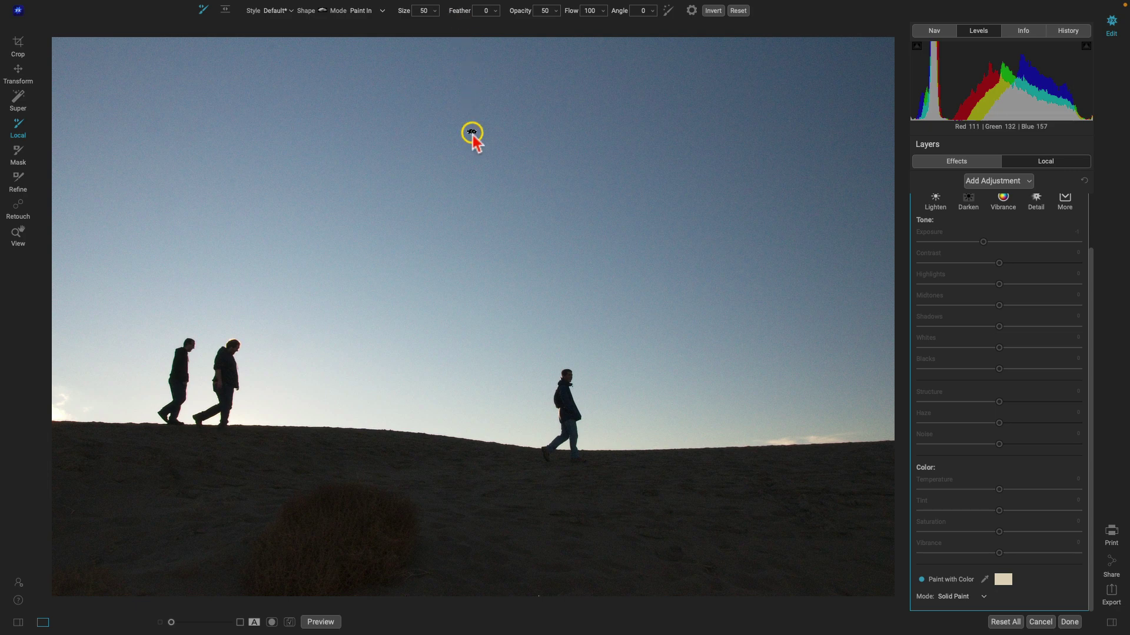
drag(517, 19, 618, 17)
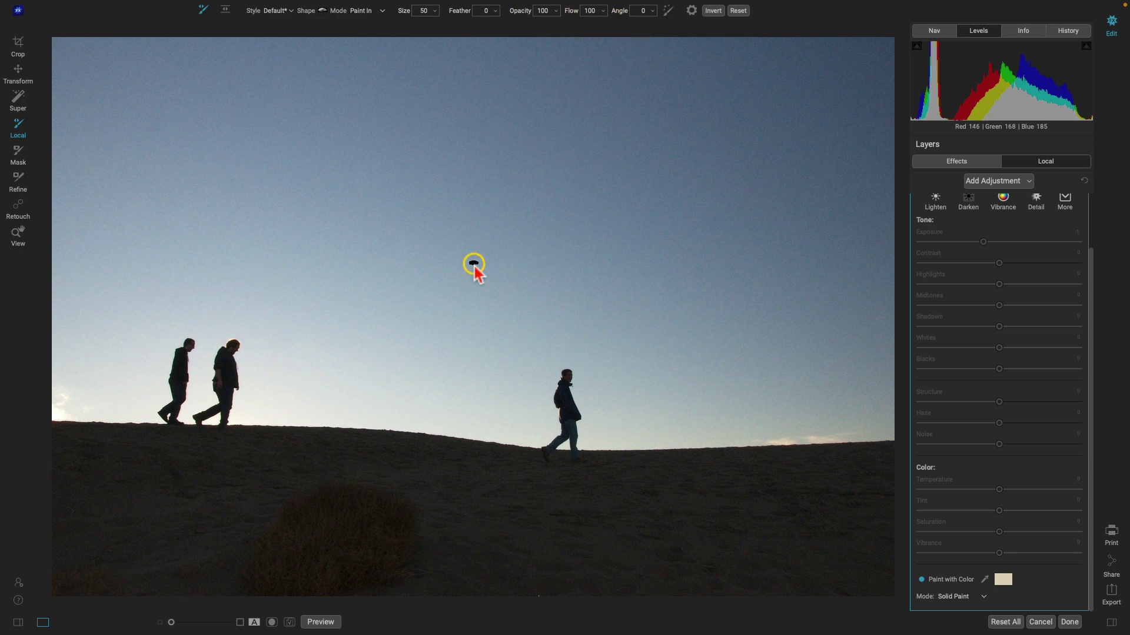
Enlarge the brush to size 2300 and stamp one cloud in the upper middle of the sky.
key(bracketright)
key(bracketright)
key(bracketright)
key(bracketright)
key(bracketright)
key(bracketright)
key(bracketright)
key(bracketright)
key(bracketright)
key(bracketright)
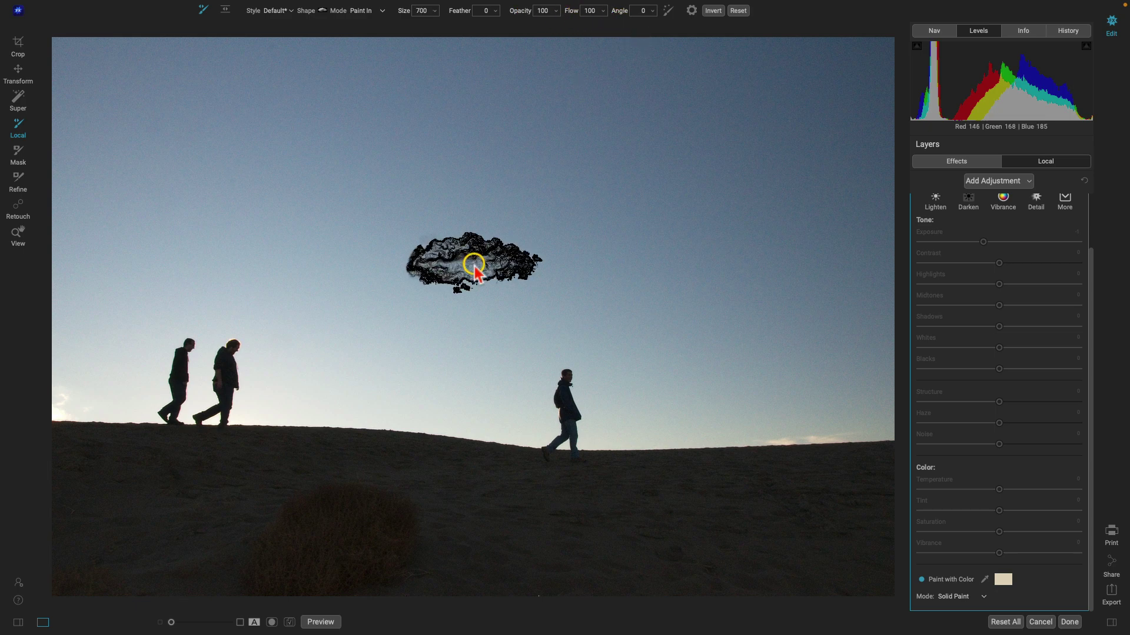
key(bracketright)
key(bracketright)
key(bracketright)
key(bracketright)
key(bracketright)
key(bracketright)
key(bracketright)
key(bracketright)
key(bracketright)
key(bracketright)
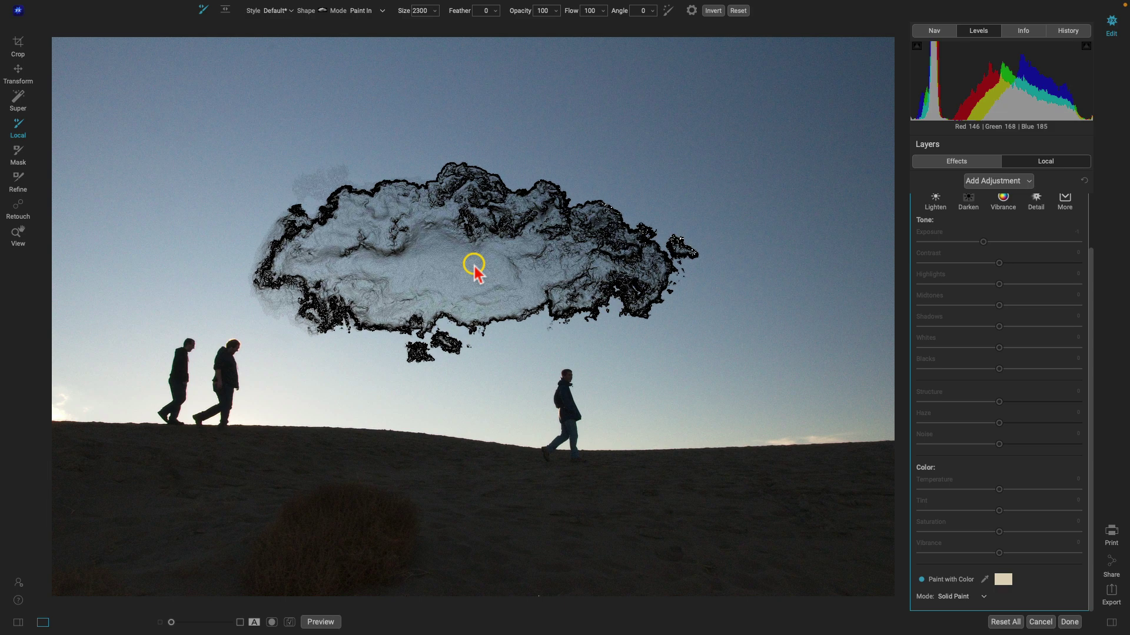
drag(492, 240, 504, 189)
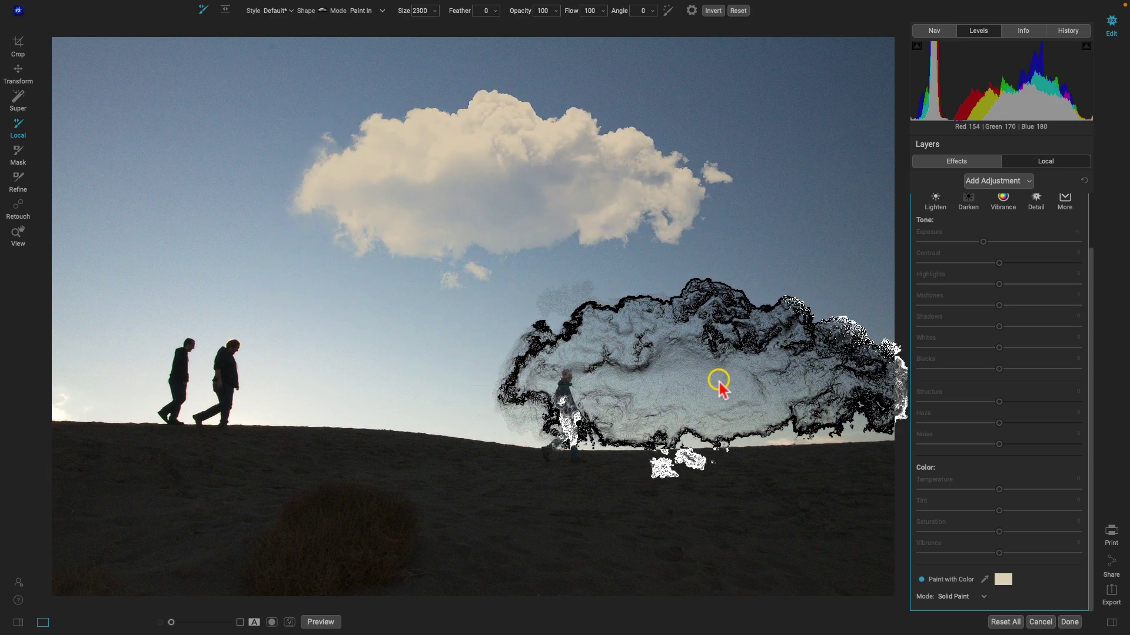
key(z)
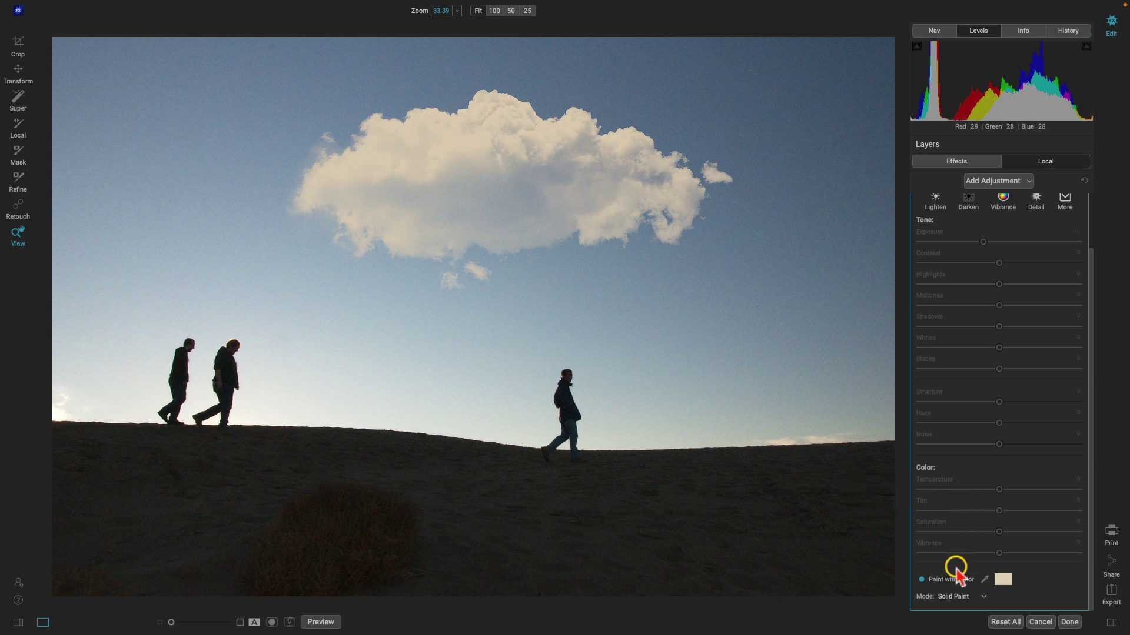
scroll(977, 556, up, 1)
scroll(977, 557, up, 2)
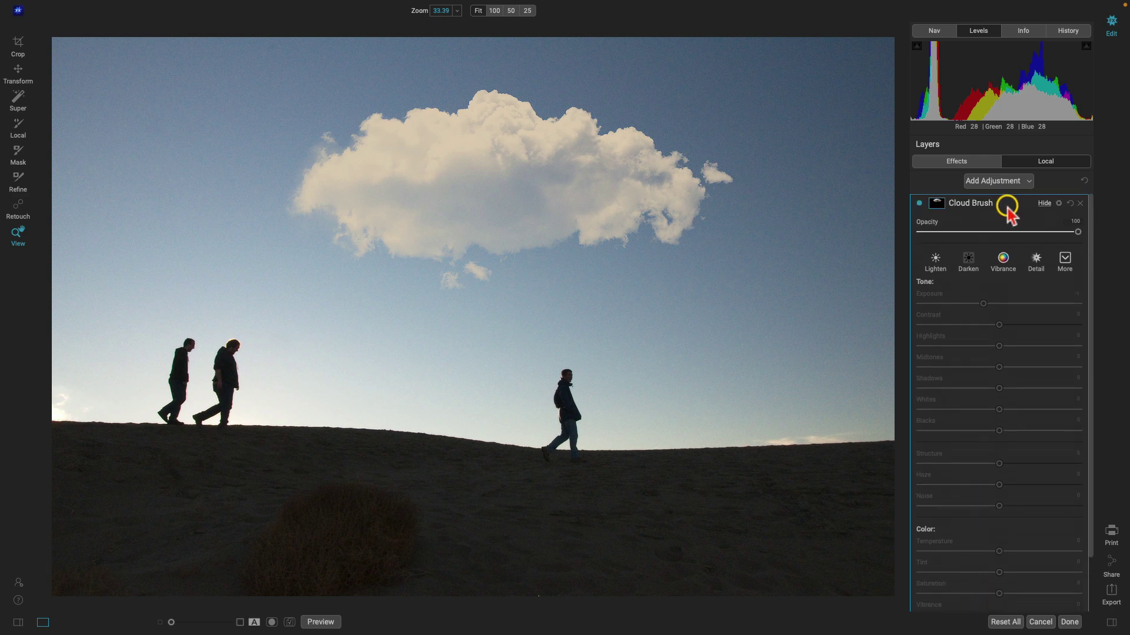